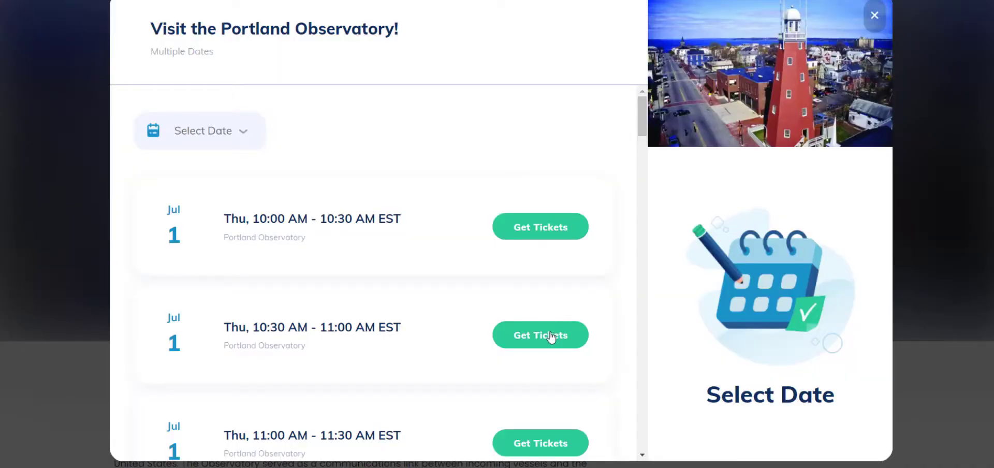
- Choose the July 24 10:30 Portland Observatory tour and order two adult tickets
click(243, 133)
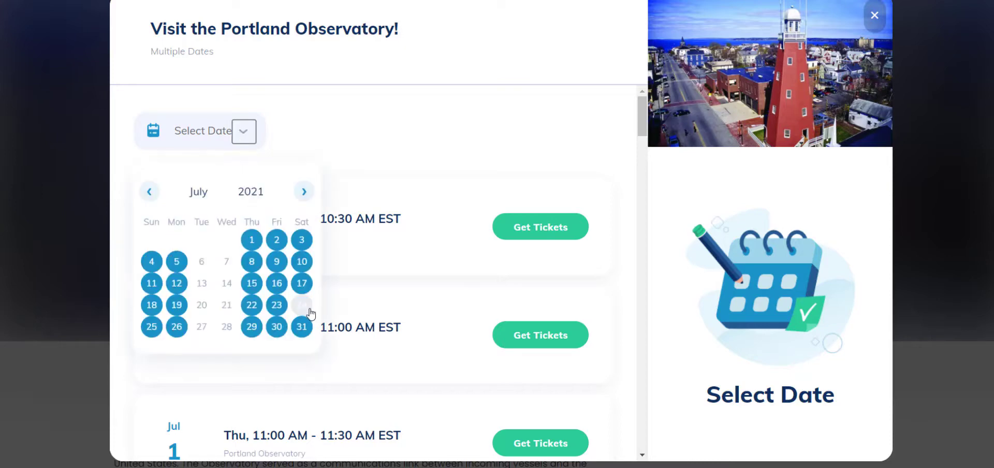
click(303, 306)
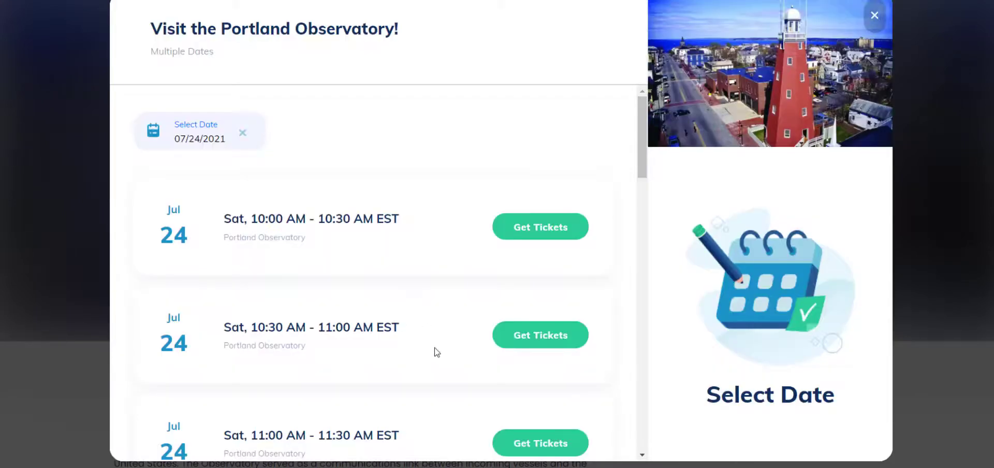
click(527, 339)
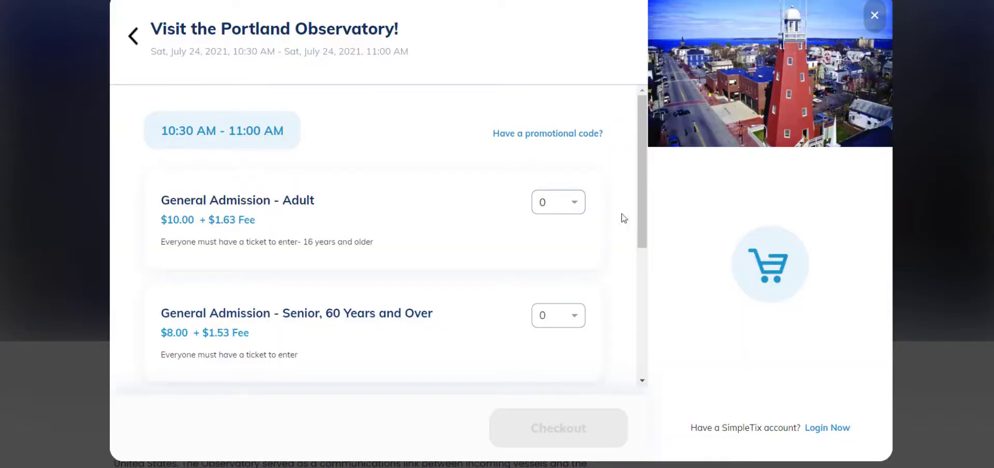
click(564, 205)
click(547, 288)
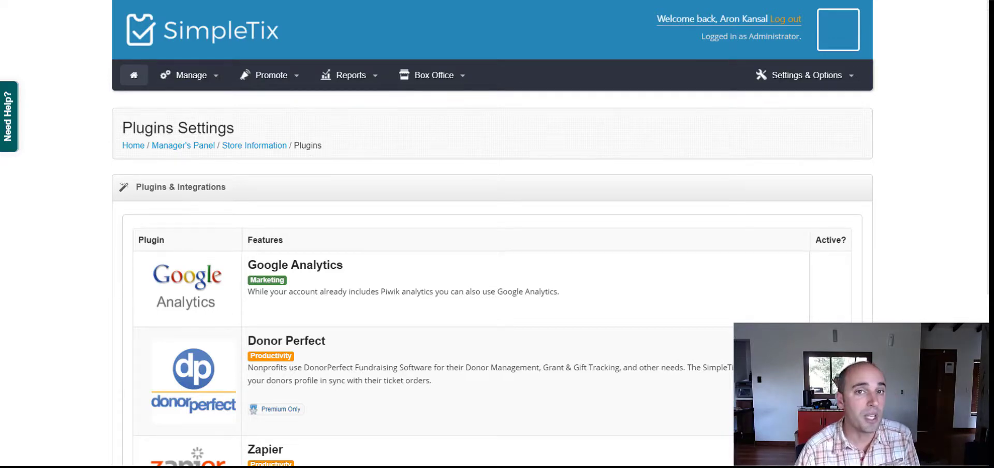
- Scroll the Plugins page to check Donor Perfect, then open the store settings menu
scroll(629, 288, down, 1)
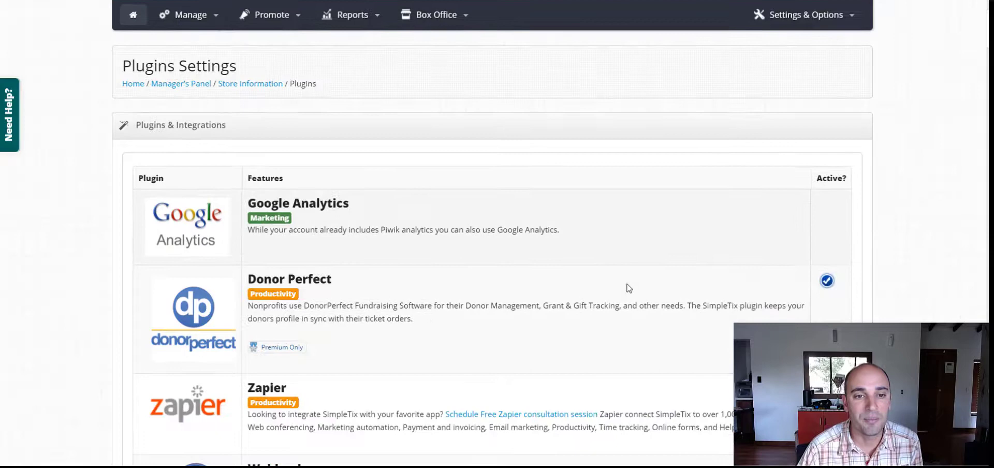
click(792, 17)
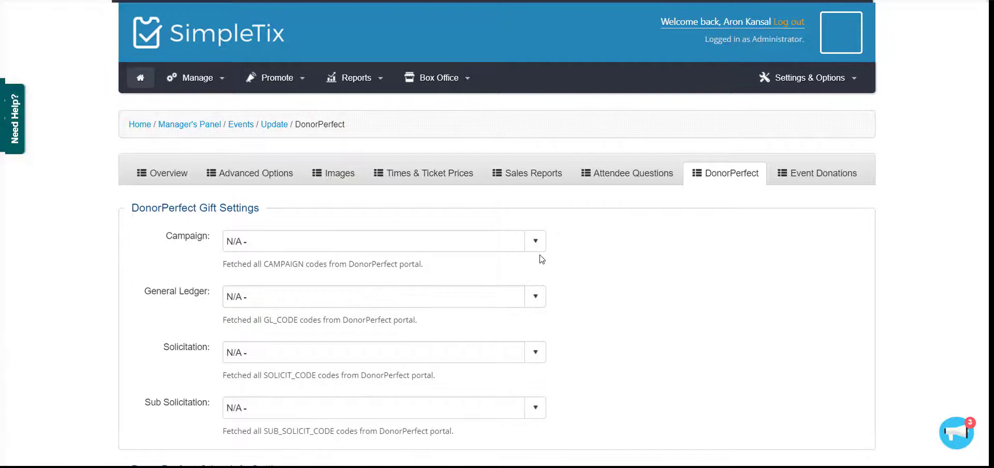
- Review Campaign, General Ledger and Solicitation codes, leaving N/A, then Quick Match the first order
click(539, 243)
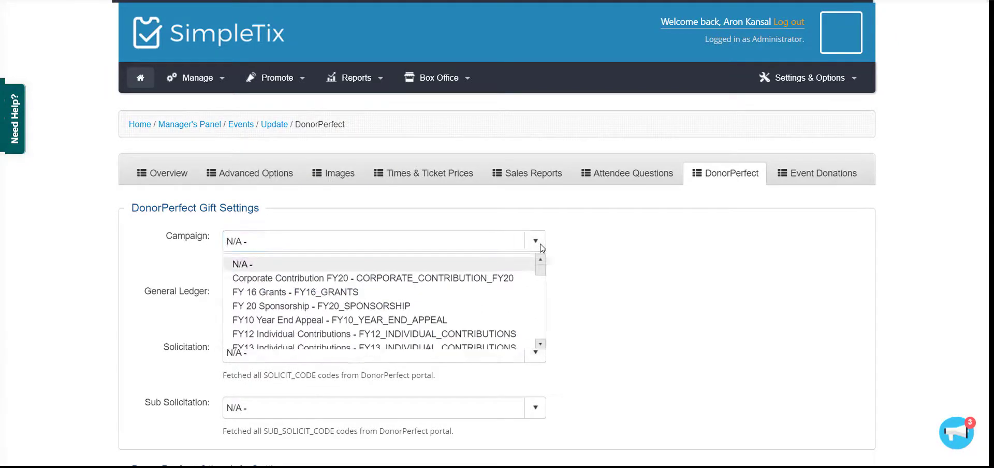
click(539, 243)
click(537, 299)
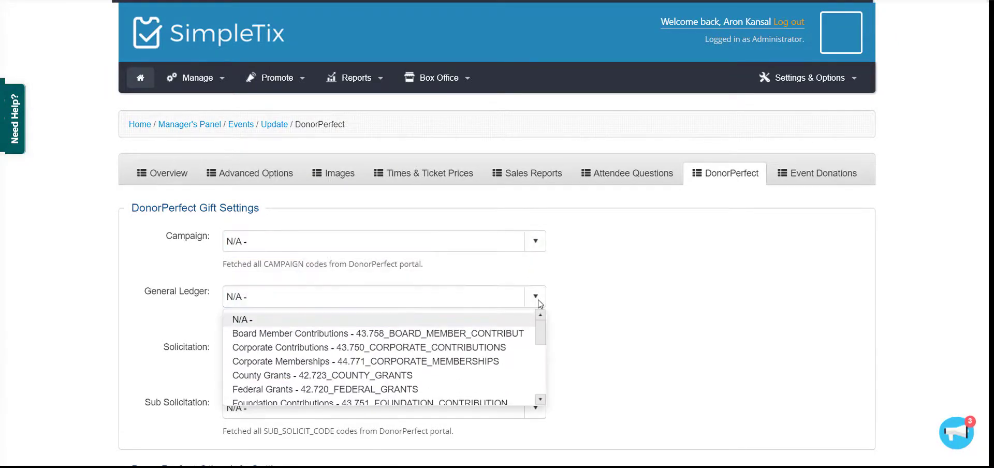
click(538, 299)
click(536, 354)
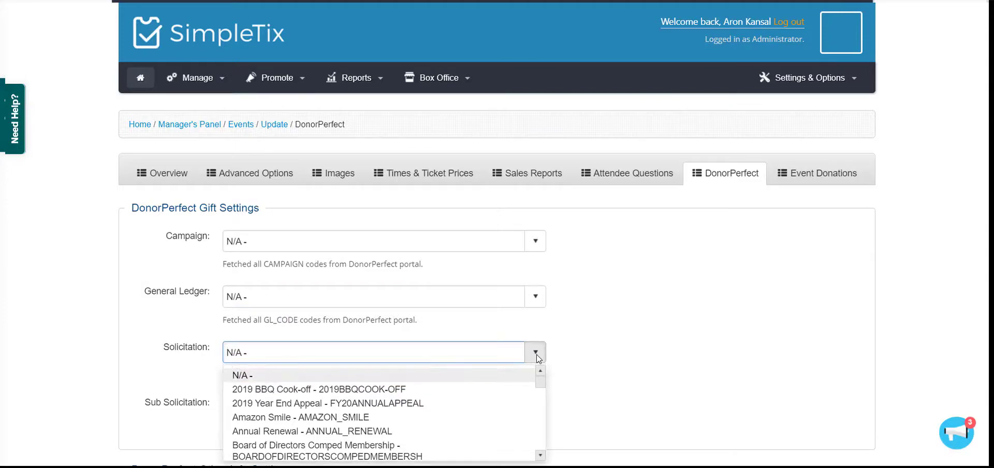
click(536, 354)
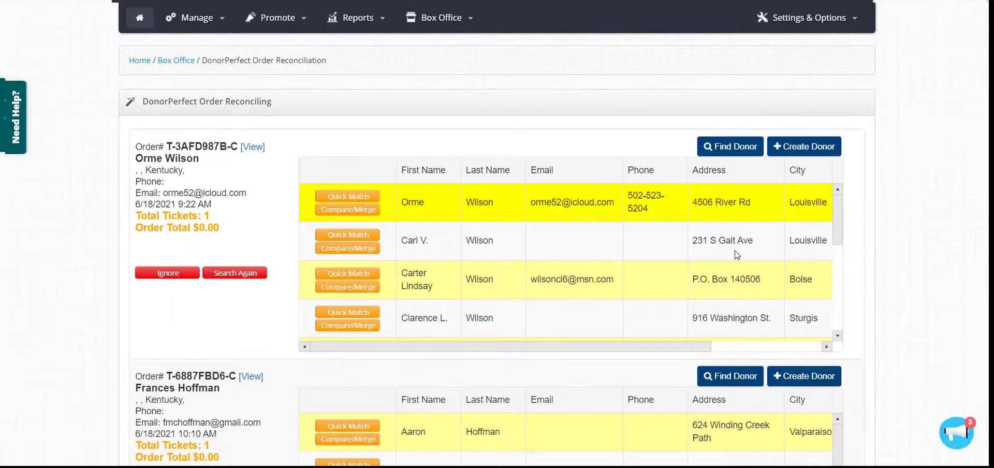
click(365, 198)
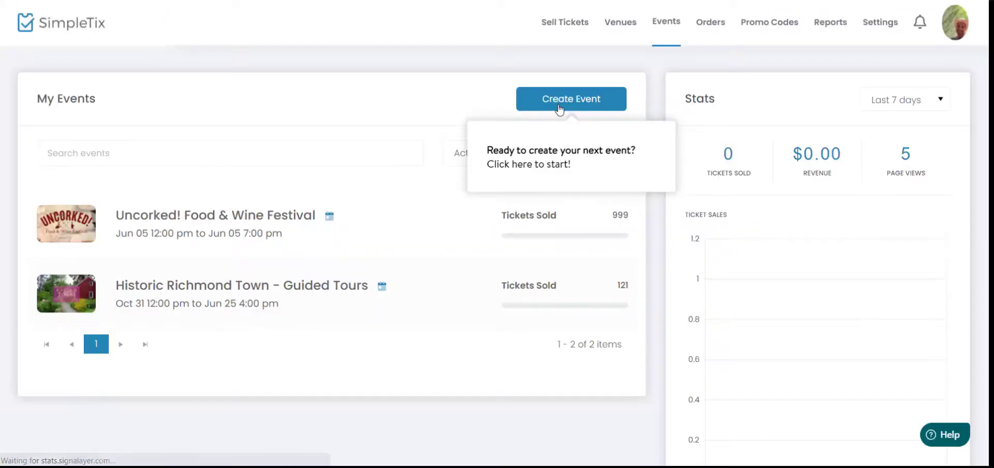
- Create a new event named PUMPKIN FESTIVAL at Historic Richmond Town - Main Village
click(543, 103)
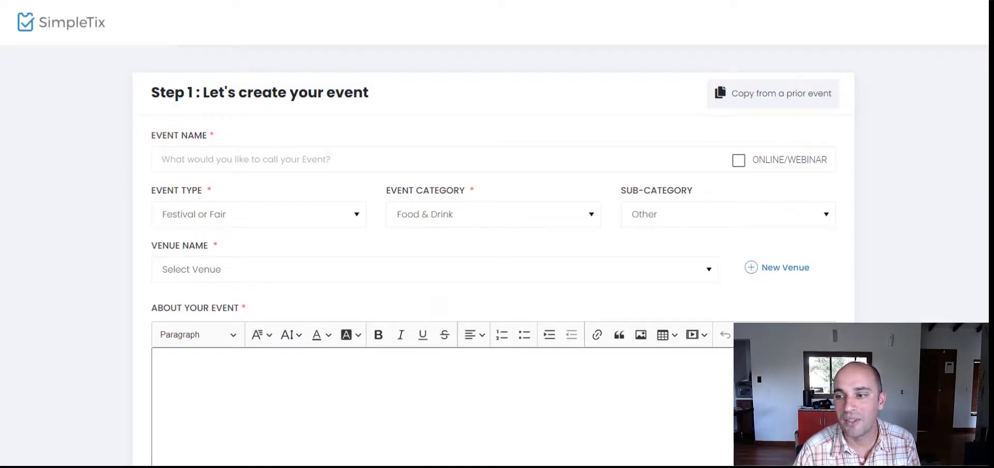
click(316, 159)
text(PUMPKIN FESTIVAL)
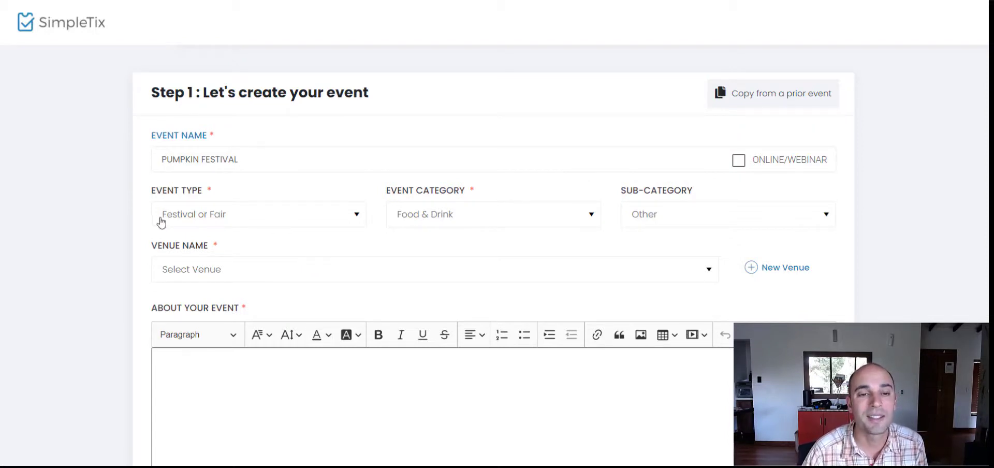
scroll(159, 223, down, 1)
click(184, 215)
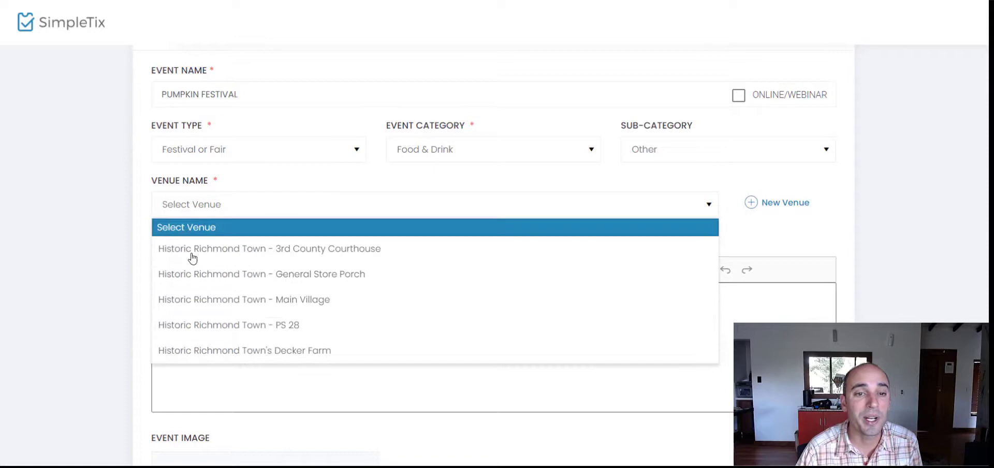
click(201, 299)
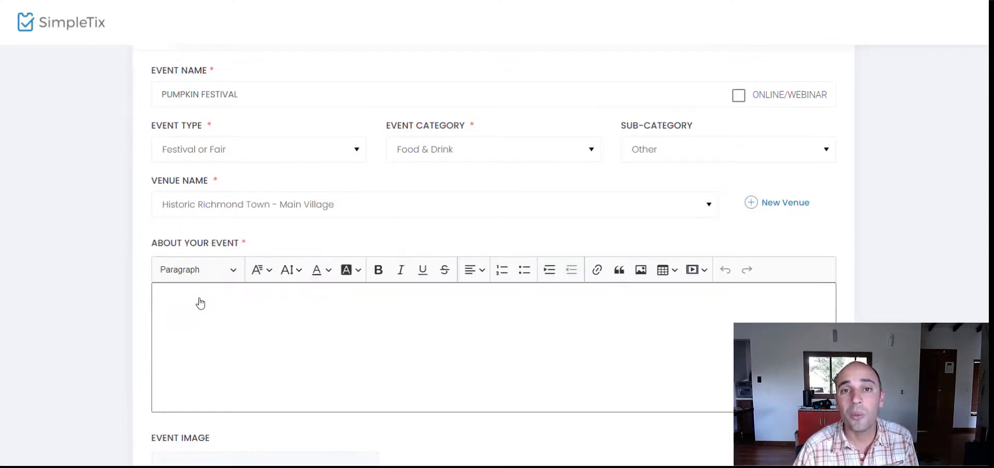
- Paste the prepared pumpkin-sales description into About Your Event
click(239, 334)
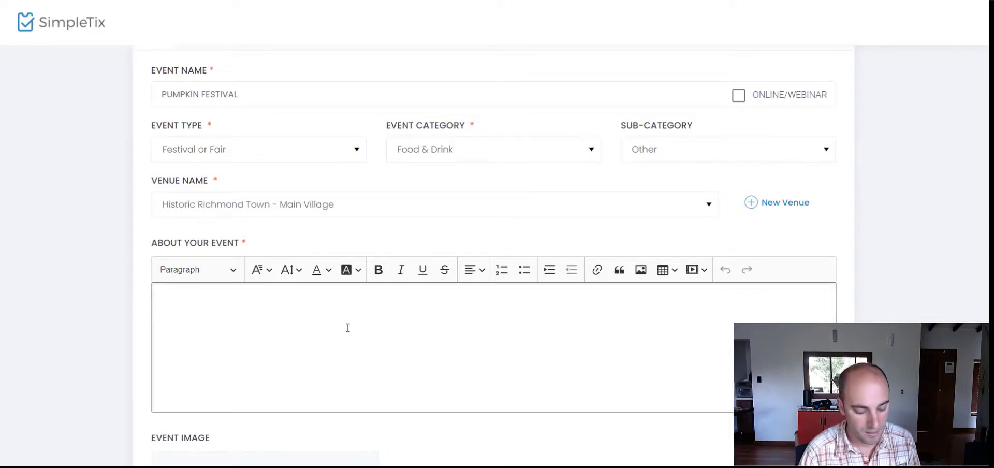
key(ctrl+v)
scroll(347, 327, up, 1)
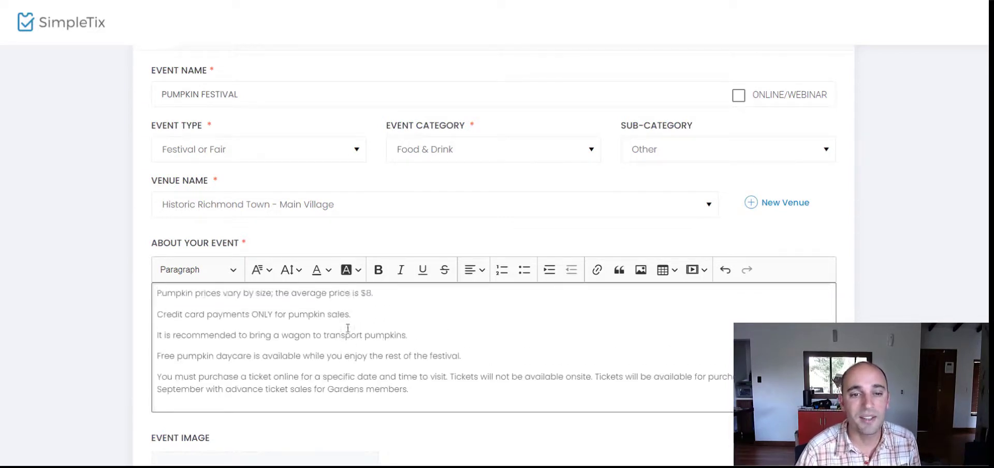
scroll(347, 327, up, 1)
scroll(347, 328, down, 3)
scroll(27, 342, down, 2)
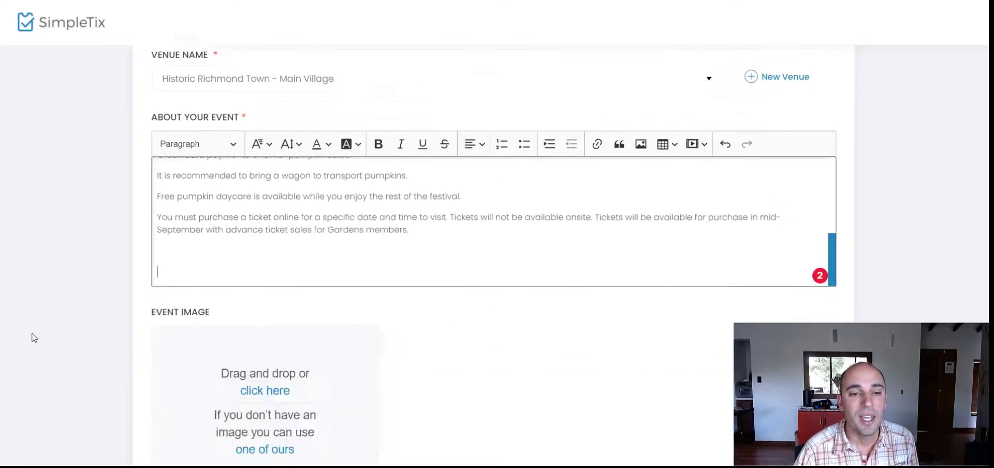
scroll(93, 355, down, 2)
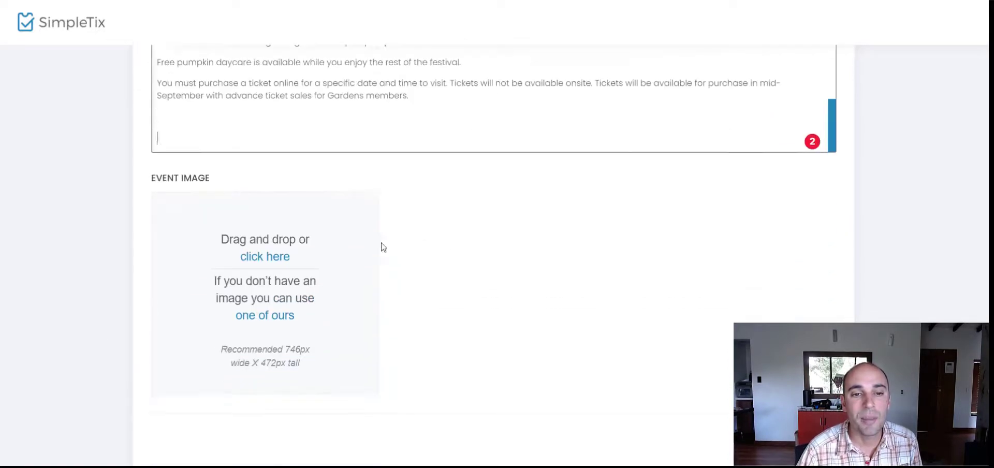
- Set the event image to the cropped stock pumpkin patch photo
click(272, 316)
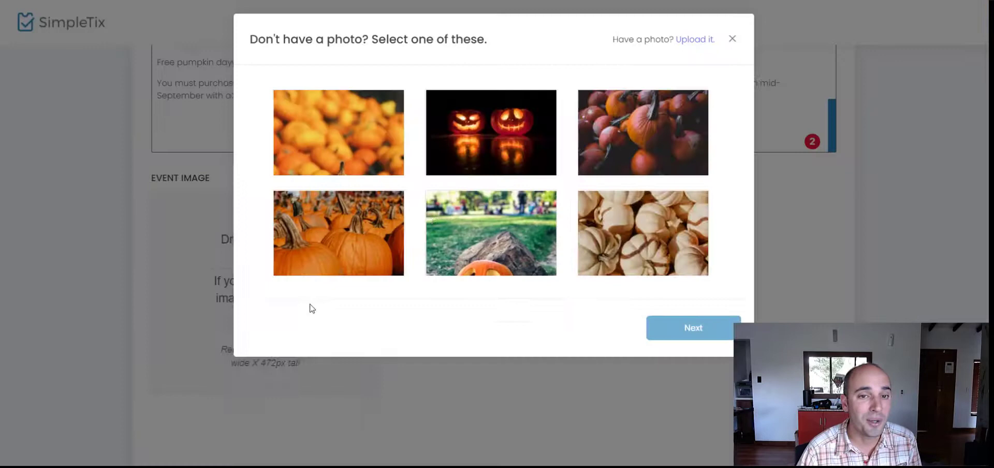
click(347, 217)
click(698, 334)
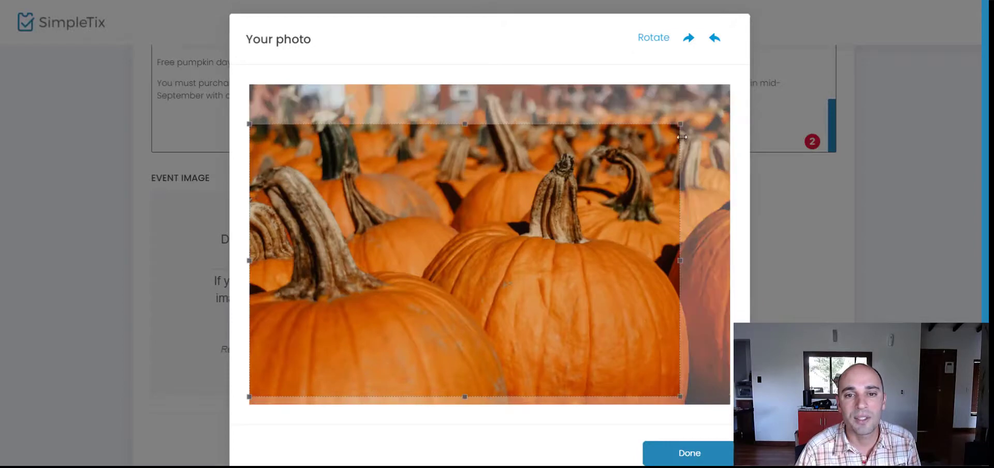
click(695, 452)
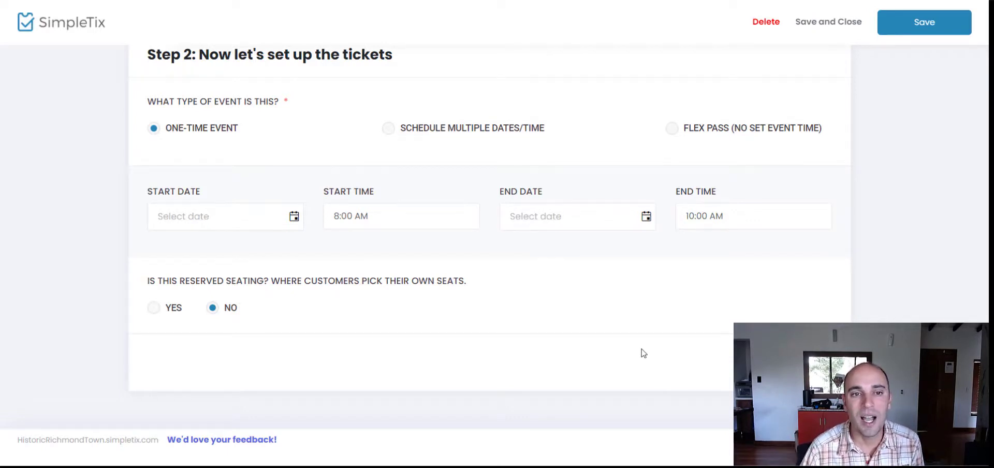
- Schedule the event for October 20, 2021, ending at 11:30 AM
click(294, 217)
scroll(177, 390, down, 3)
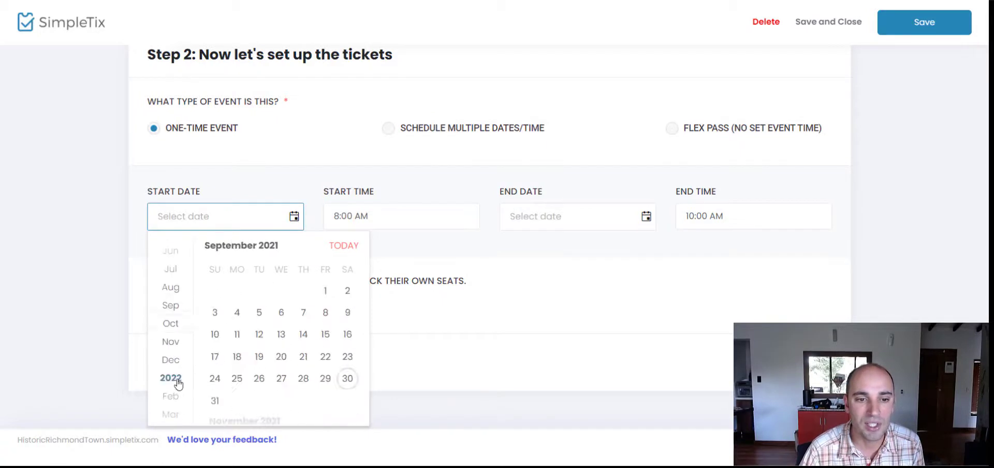
click(279, 357)
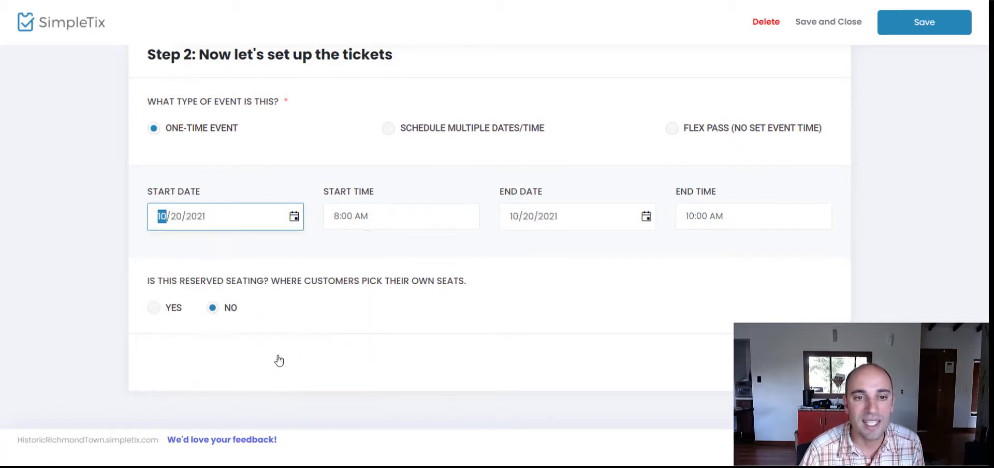
click(718, 214)
scroll(693, 322, down, 2)
click(693, 322)
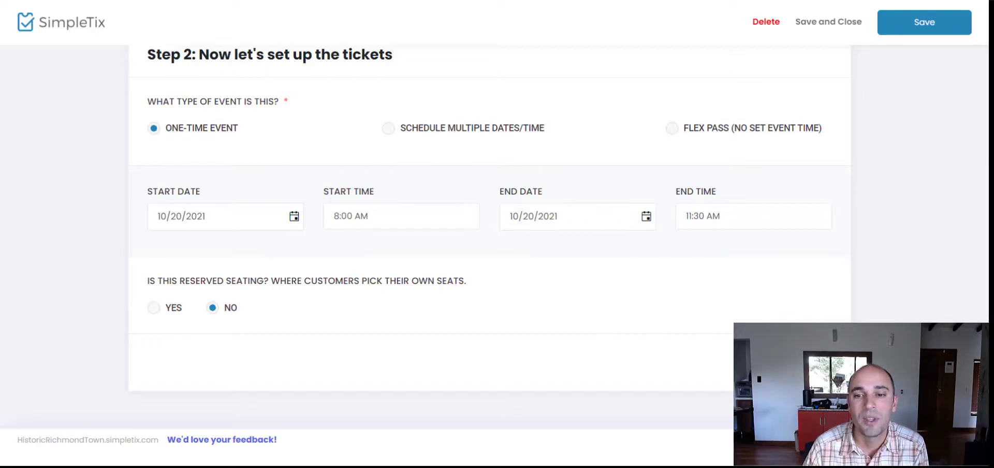
- Save the dates, then pick tables E-21 and E-22 in the seating chart
click(777, 360)
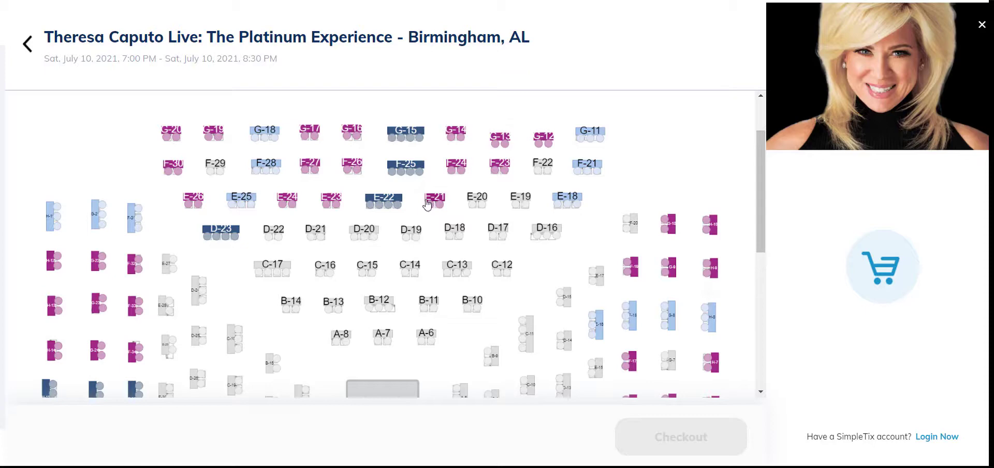
click(433, 205)
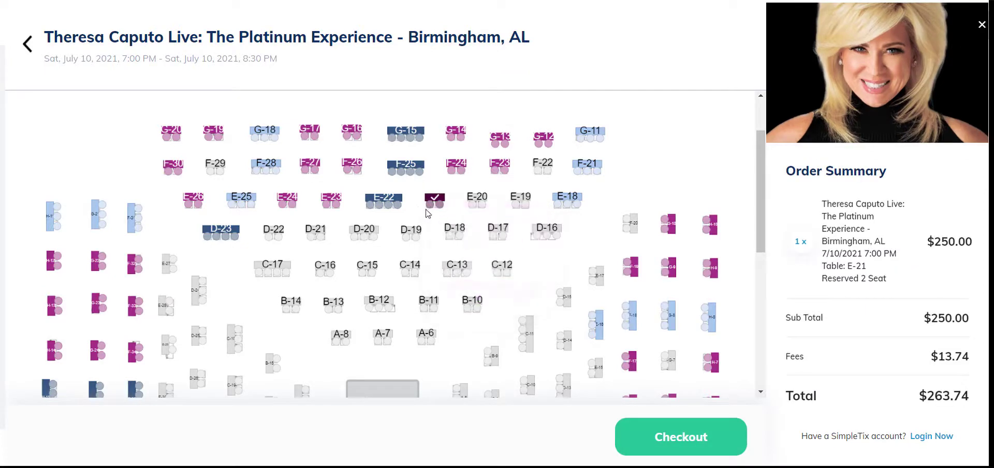
click(389, 206)
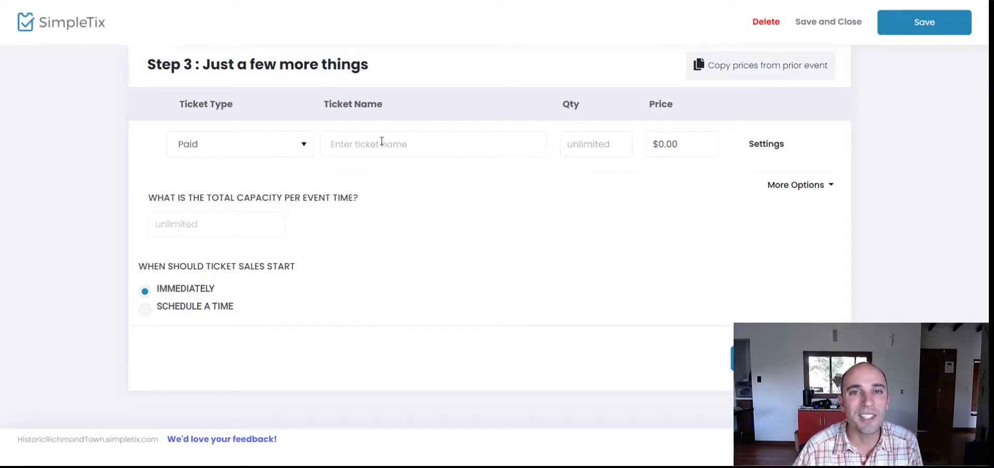
- Add Member and Non-Members Adult tickets, with the adult price at $15.00
text(Member)
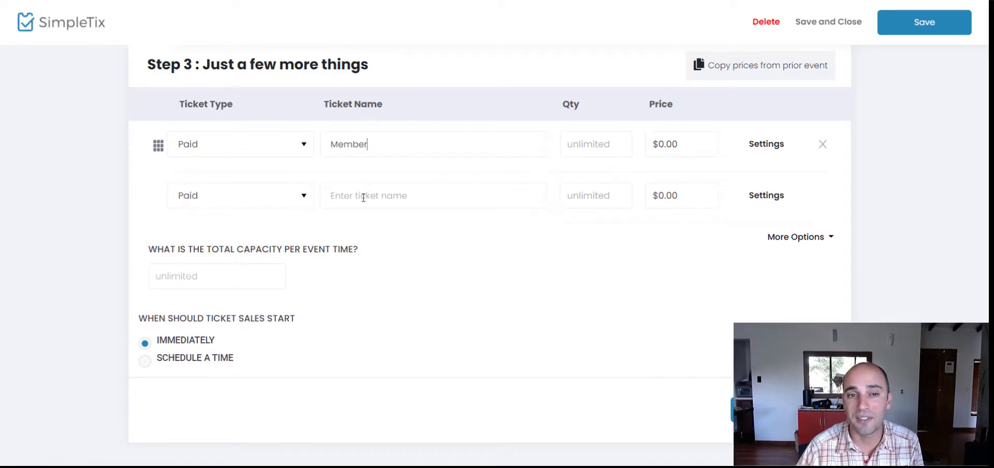
text(Non-Members Adult)
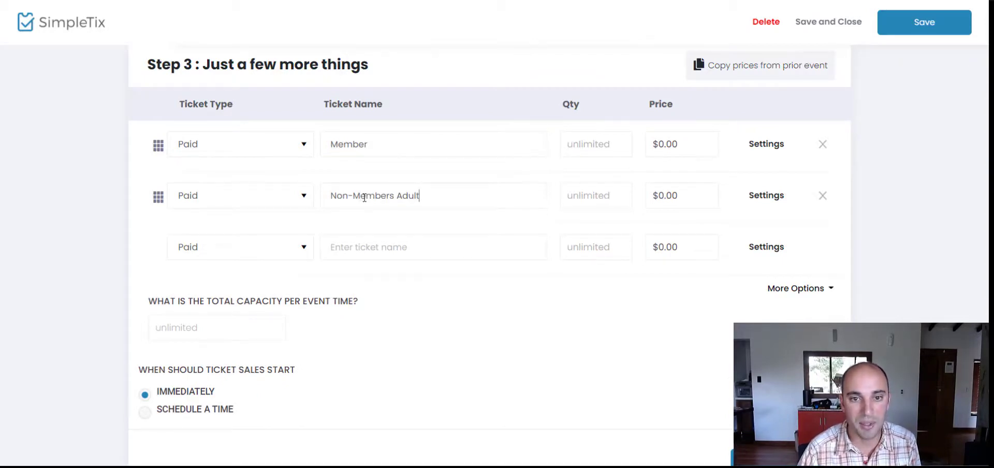
key(Tab)
key(Tab)
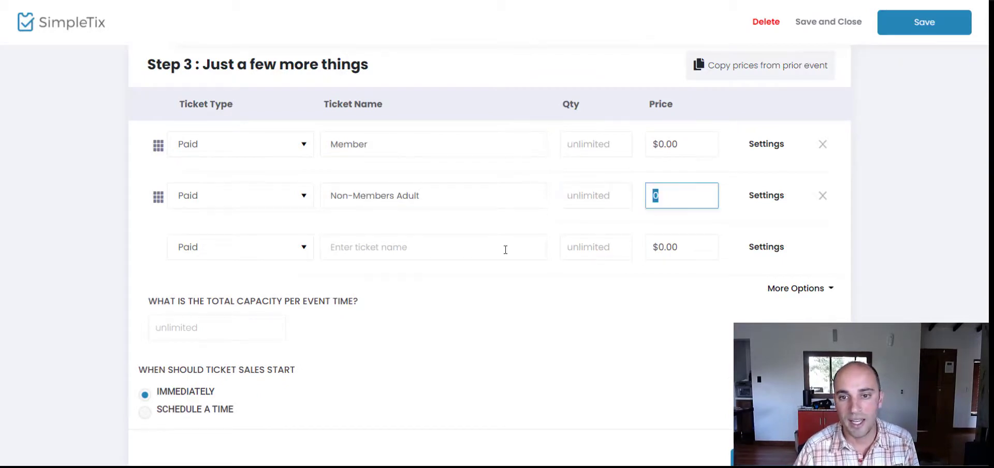
text(15)
click(541, 364)
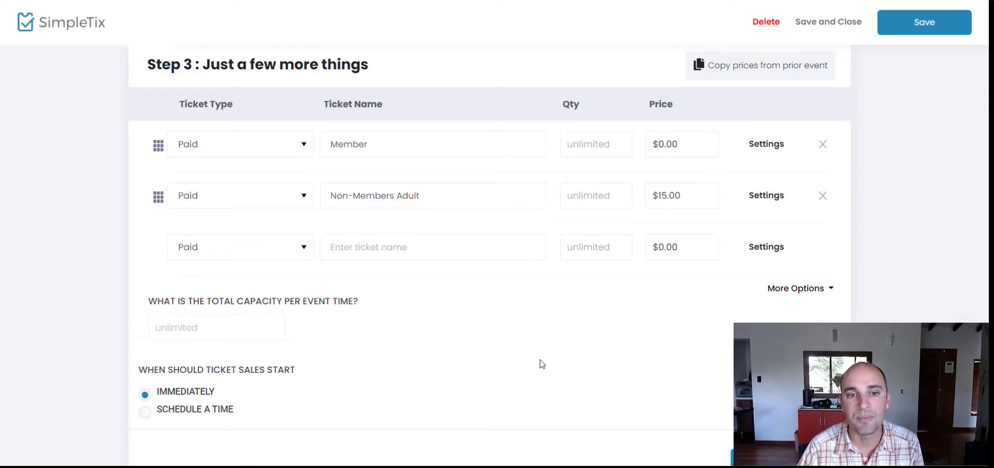
- Add a donation ticket named Annual Donation
click(248, 253)
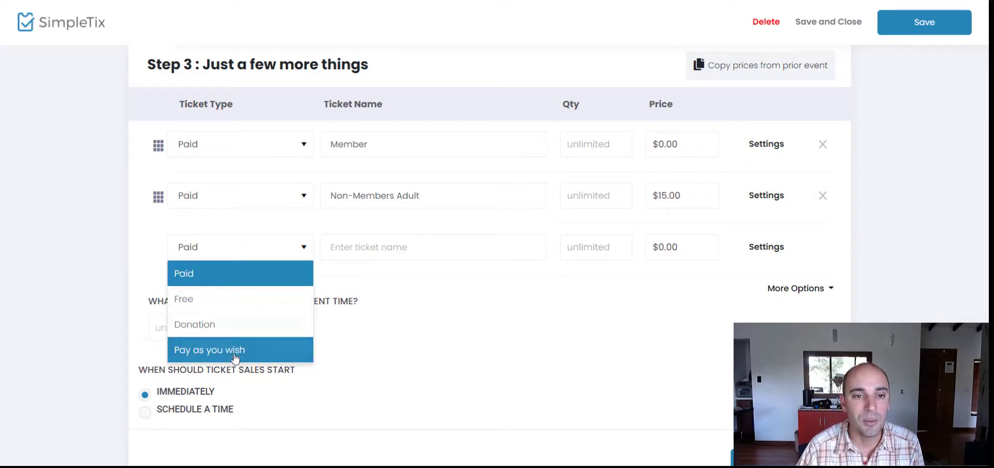
click(233, 326)
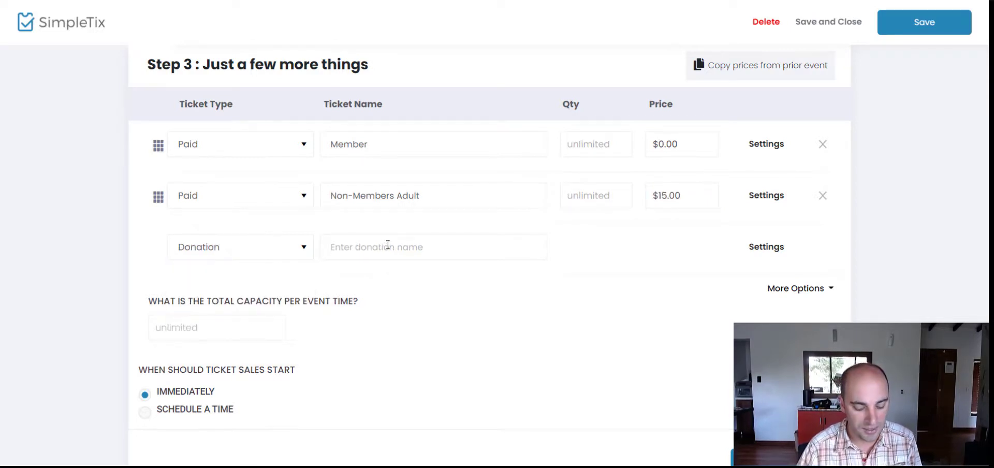
click(388, 244)
text(ADoan)
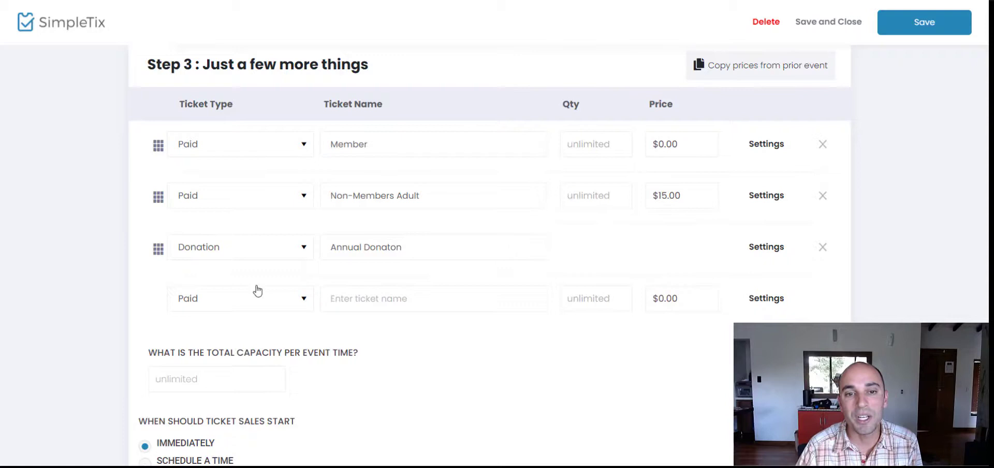
right_click(386, 250)
click(414, 259)
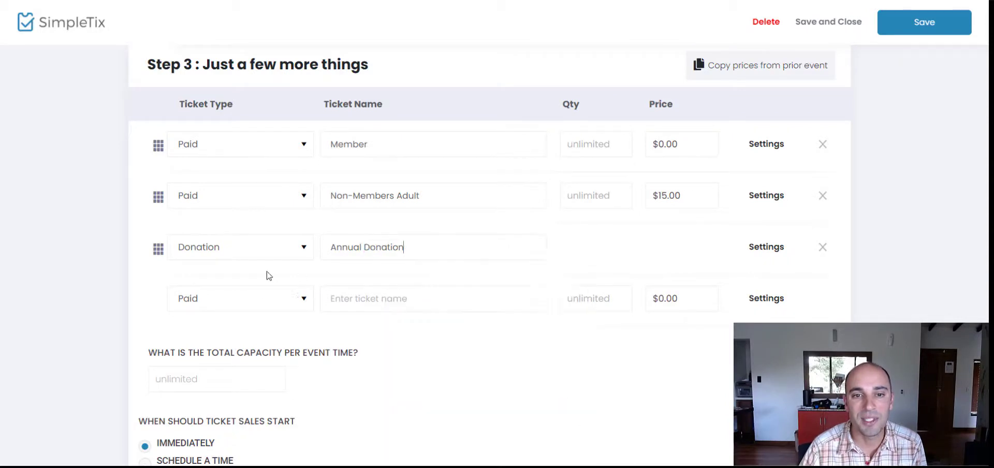
- Add a pay-as-you-wish Student ticket priced at $5.00
click(217, 299)
click(224, 401)
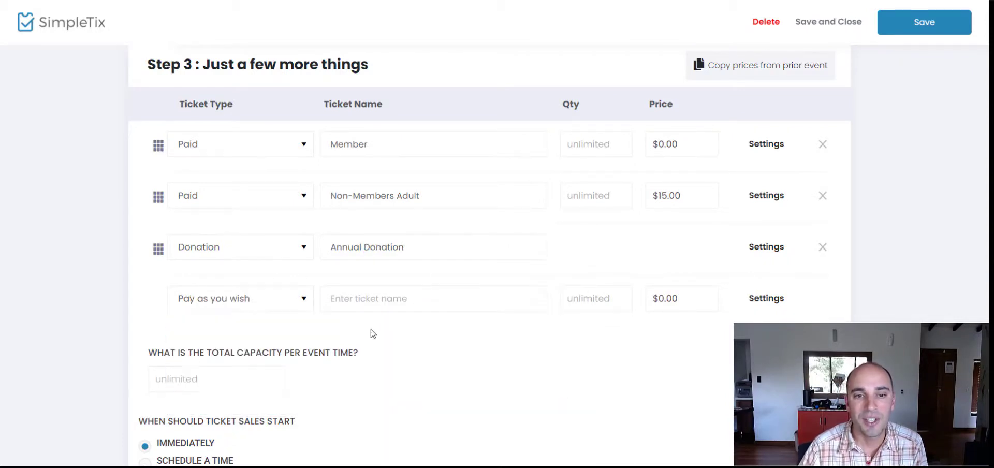
click(380, 300)
text(Student)
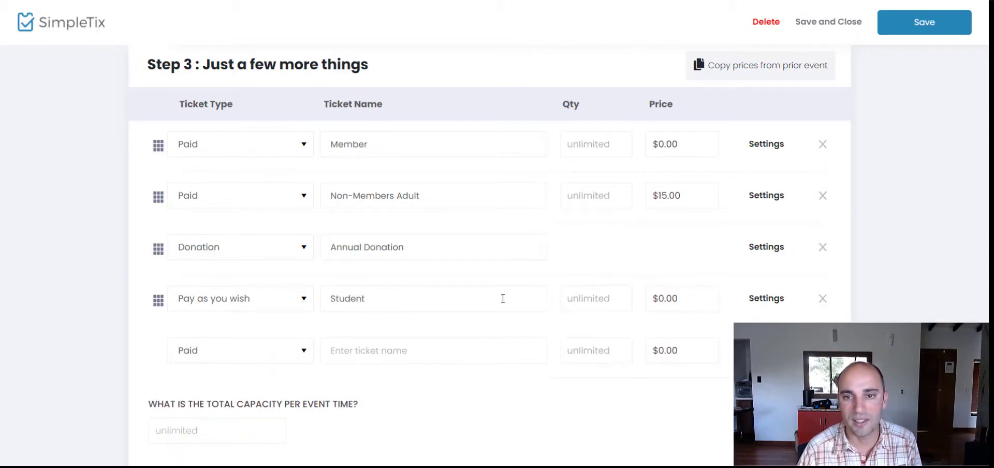
click(572, 306)
click(651, 298)
text(5)
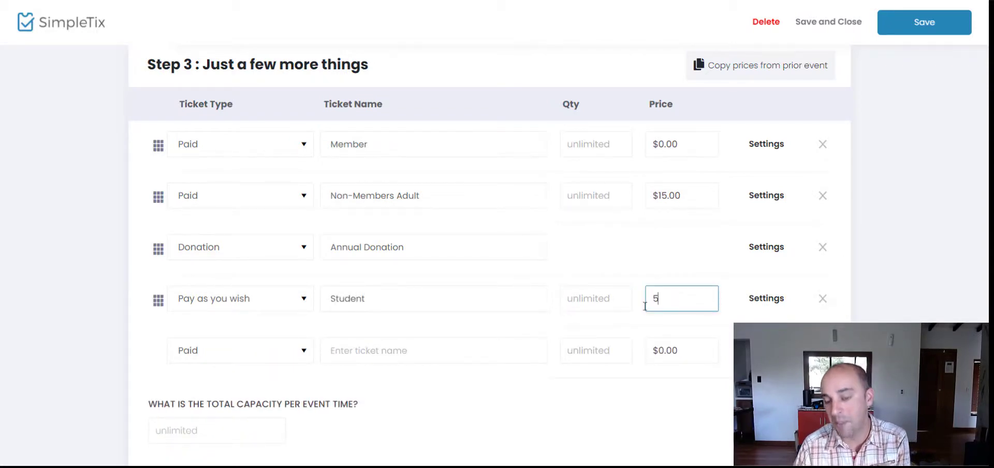
click(605, 251)
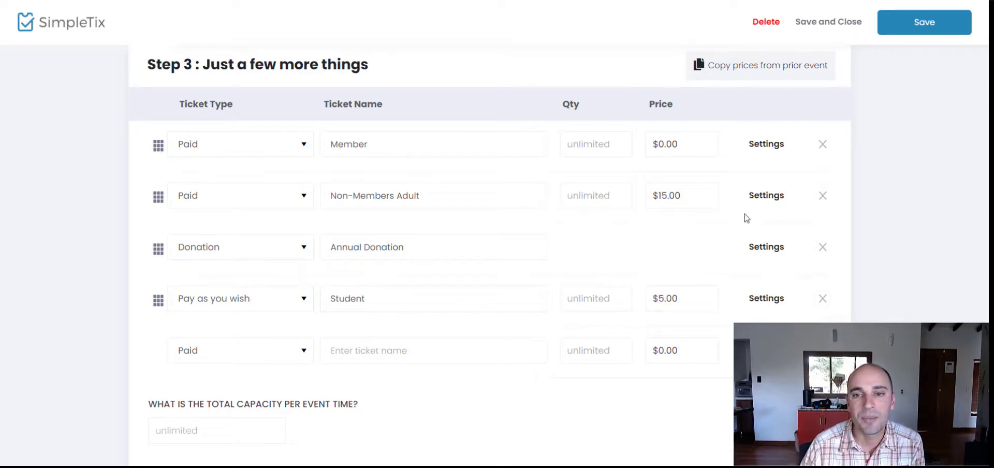
- Expand the Non-Members Adult ticket settings and review its sales, per-order limits and fee options
click(771, 199)
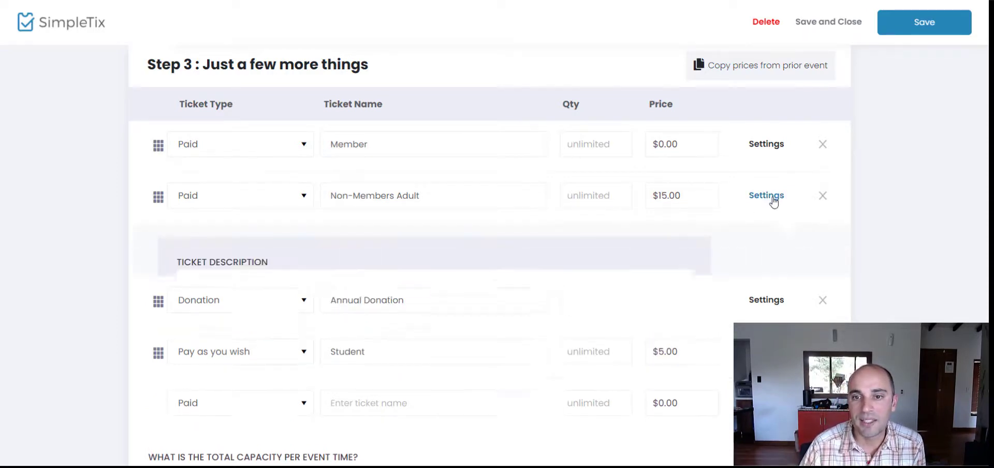
scroll(508, 240, down, 1)
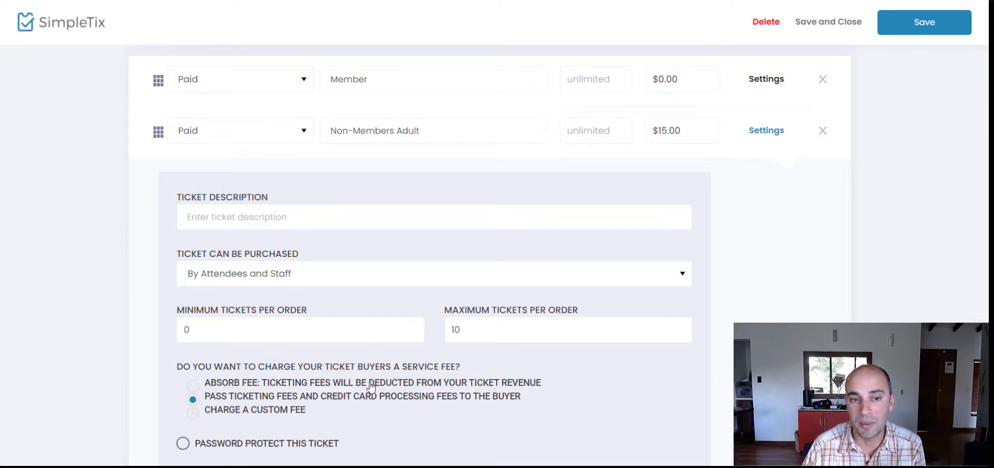
scroll(369, 387, down, 3)
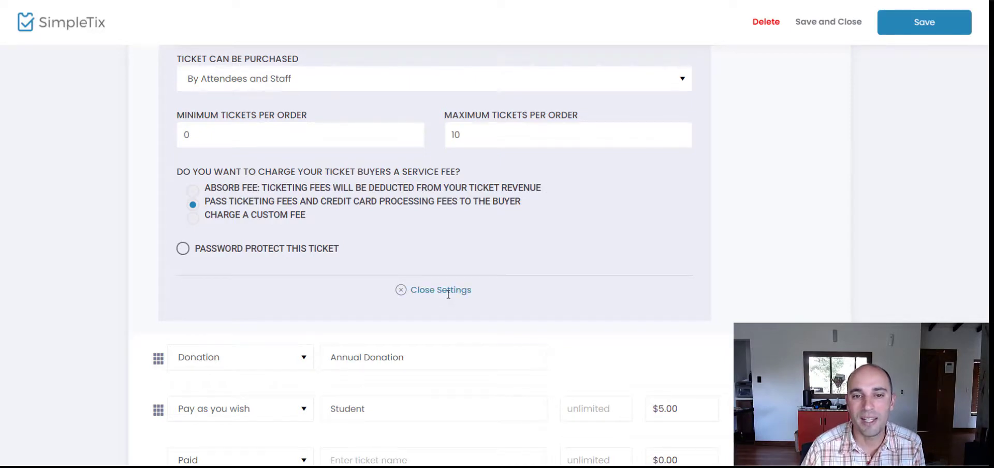
scroll(448, 293, up, 3)
scroll(462, 288, up, 2)
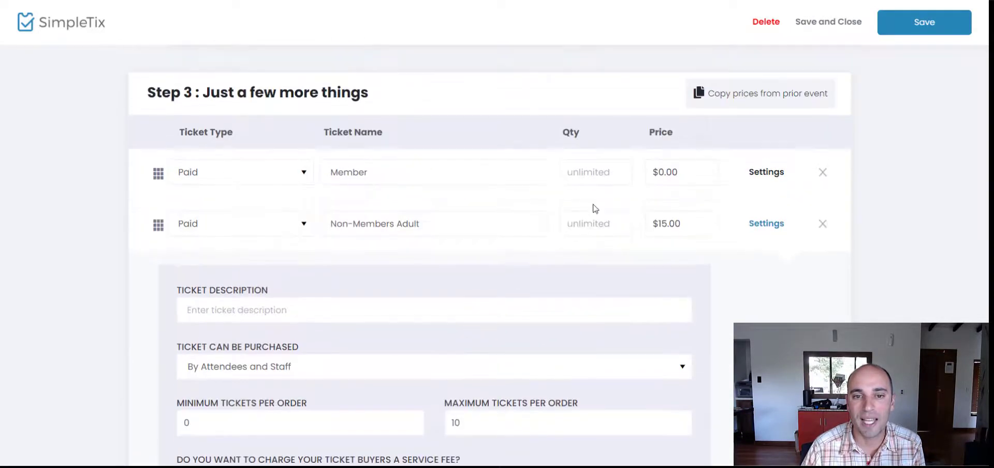
click(761, 172)
scroll(212, 235, down, 5)
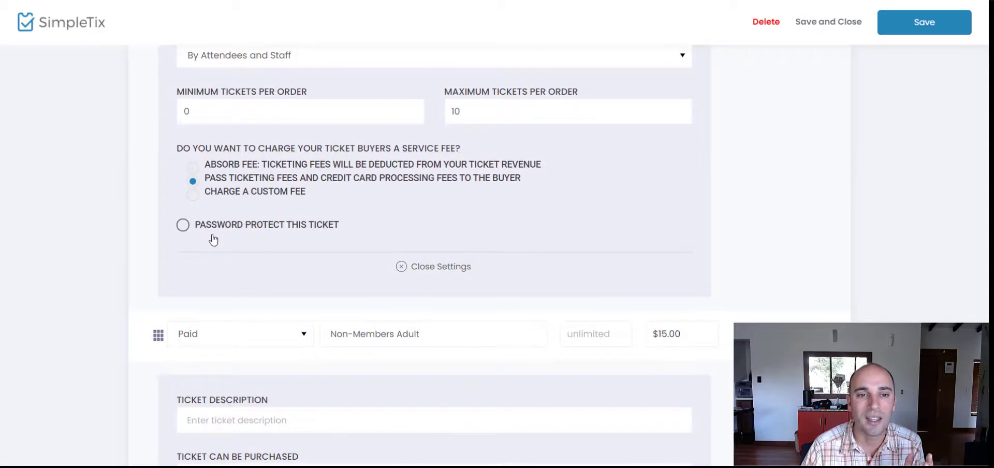
click(212, 232)
click(210, 273)
text(me)
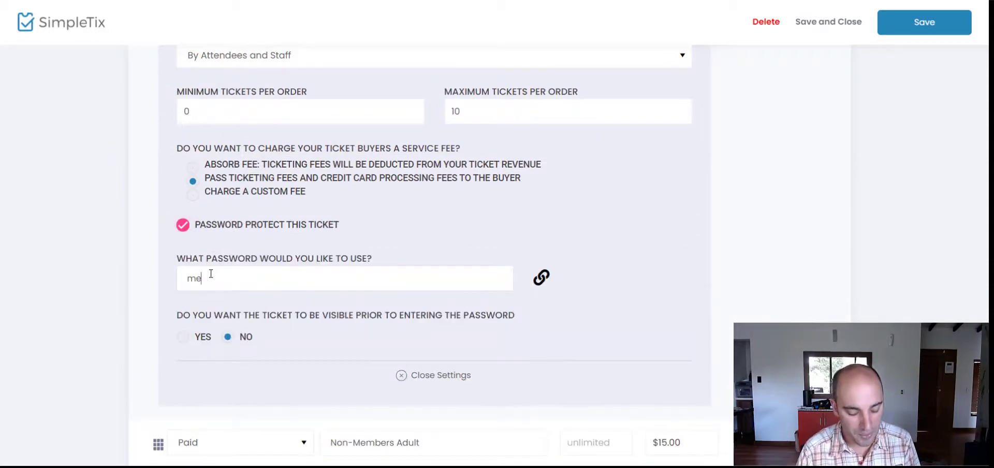
text(mber)
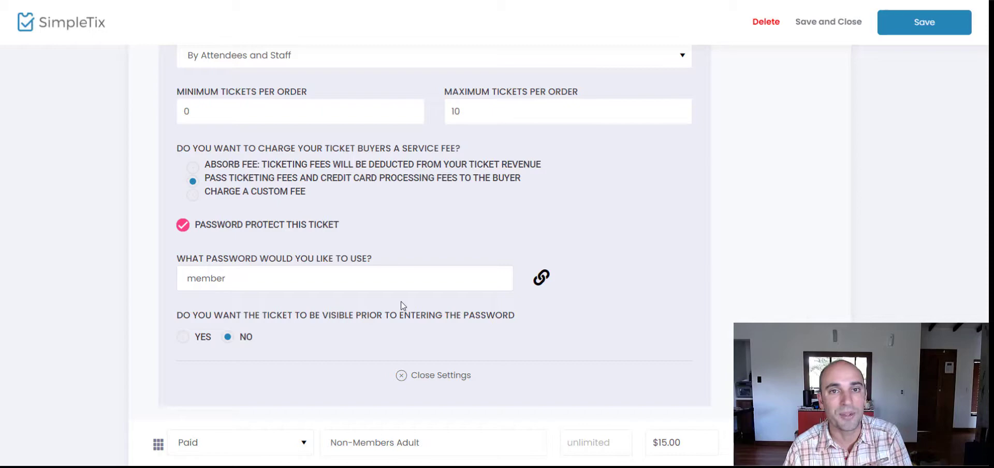
- Save the tickets to create the Pumpkin Festival event
scroll(681, 271, up, 5)
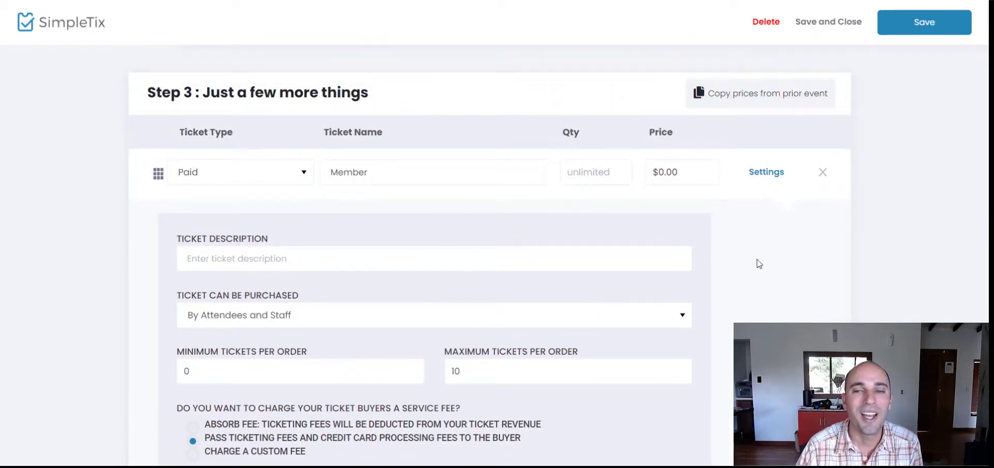
scroll(692, 290, down, 6)
scroll(693, 291, down, 5)
scroll(692, 293, down, 5)
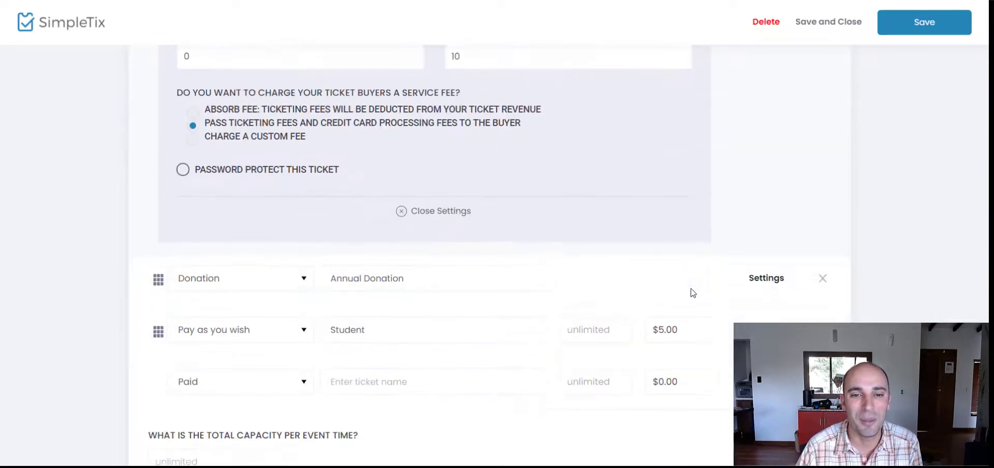
scroll(709, 306, down, 5)
click(745, 358)
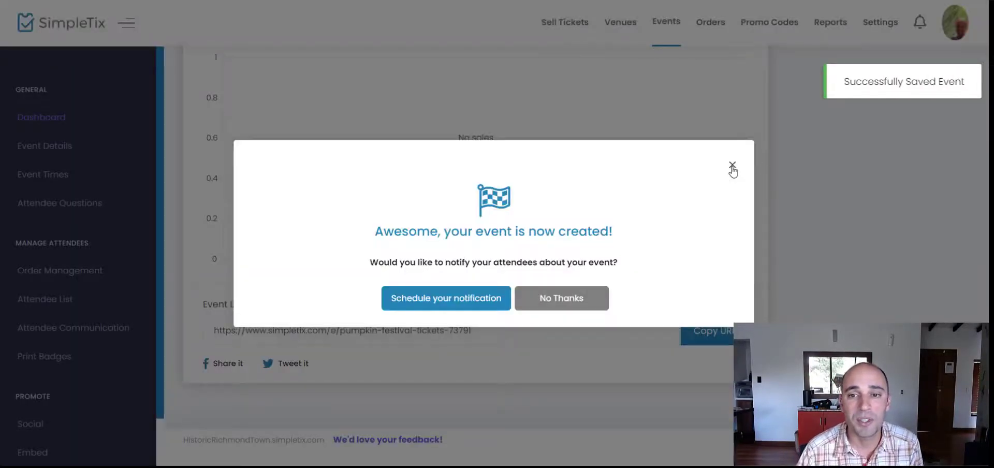
- Skip notifying attendees and load the public Pumpkin Festival link in a new tab
click(731, 165)
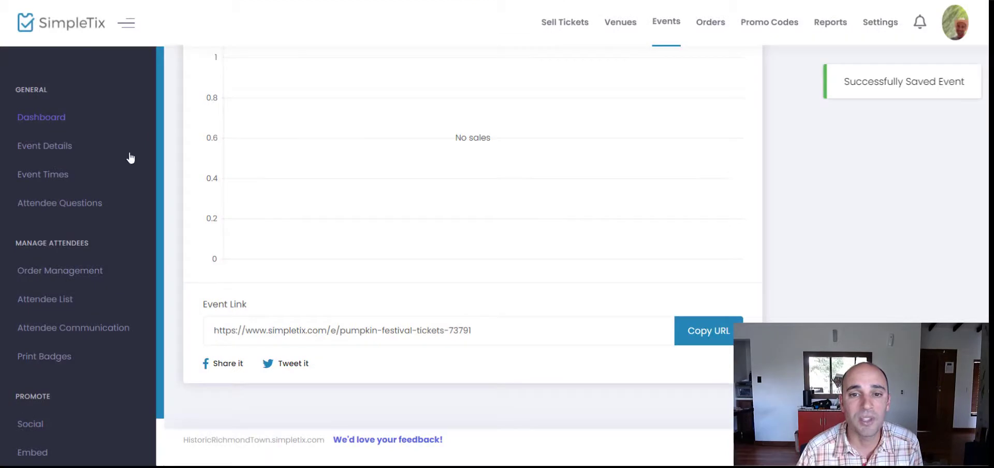
click(714, 332)
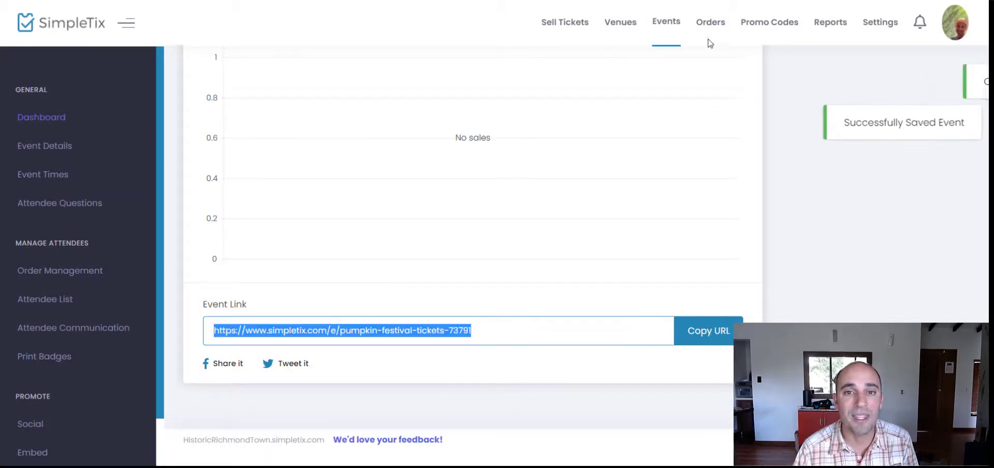
key(ctrl+t)
key(ctrl+v)
key(Return)
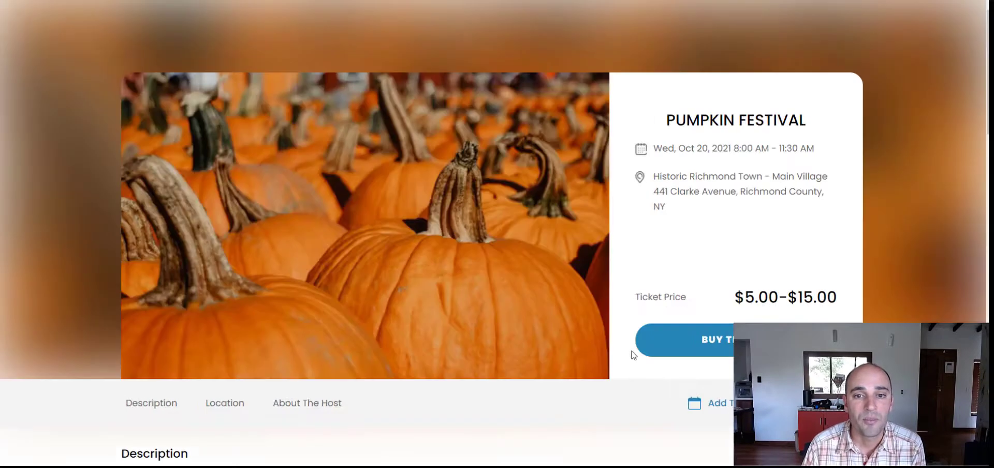
- In the ticket window, set the Student amount to $5.99 and a $33 annual donation
click(729, 342)
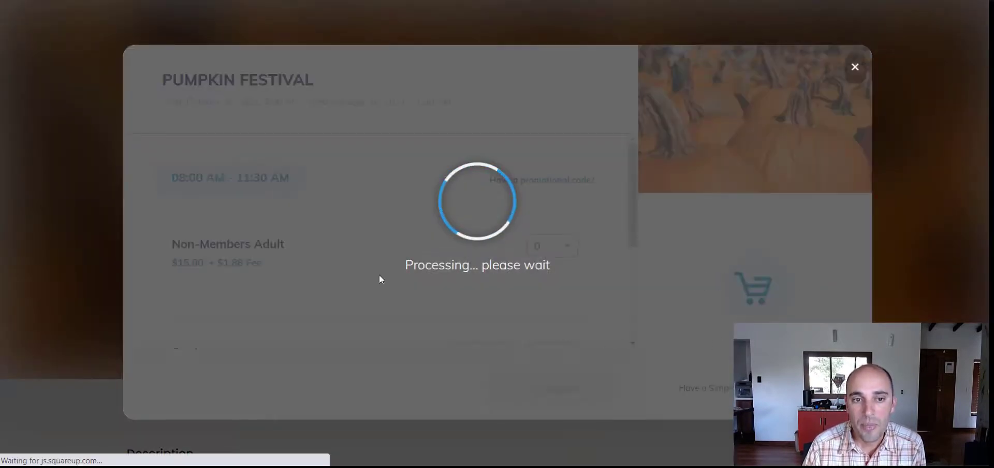
scroll(379, 279, down, 1)
scroll(379, 280, down, 1)
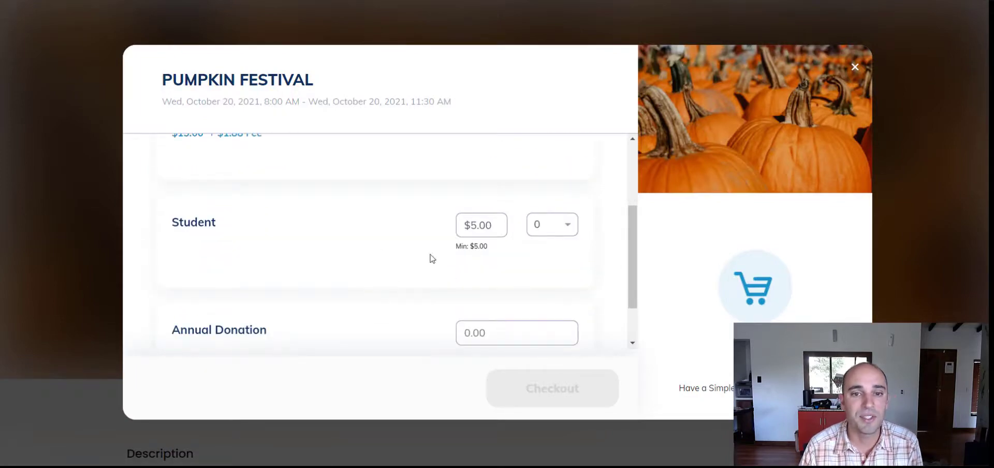
click(483, 220)
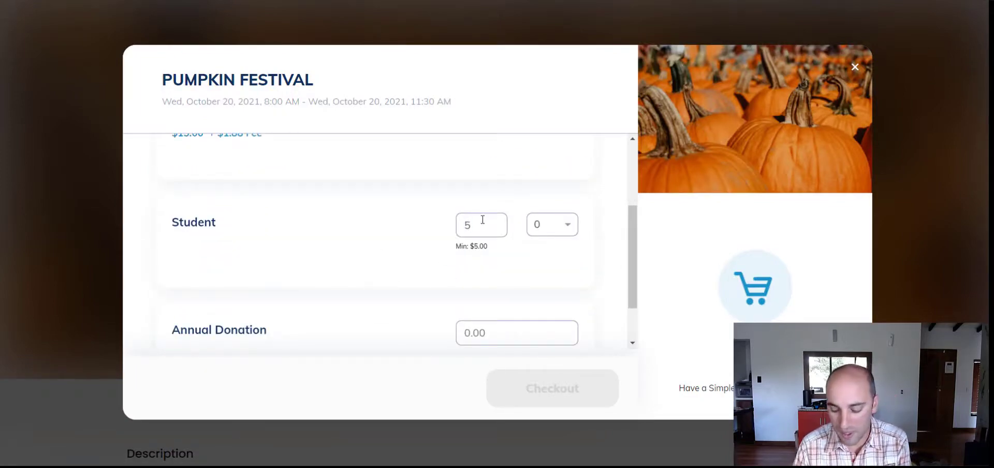
text(.99)
click(489, 197)
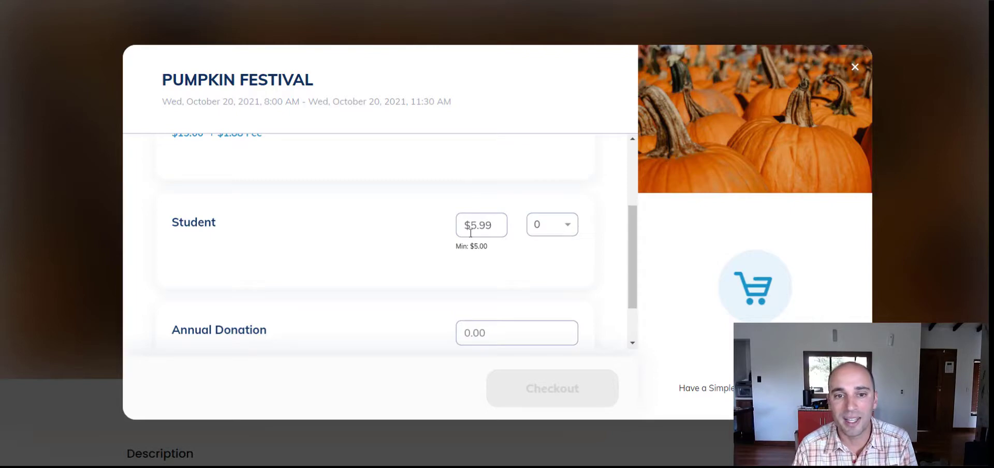
click(501, 325)
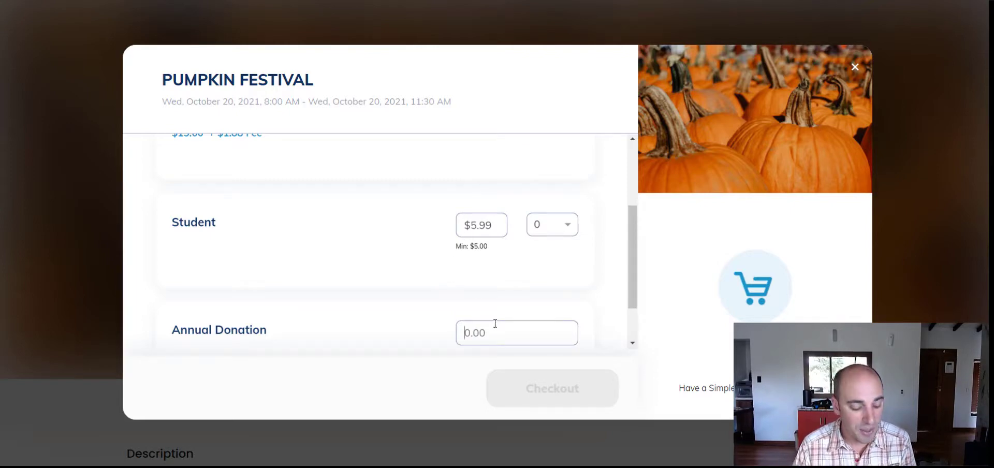
text(33)
click(478, 302)
- Apply the 'members' promo code, then close the ticket window
scroll(478, 300, up, 3)
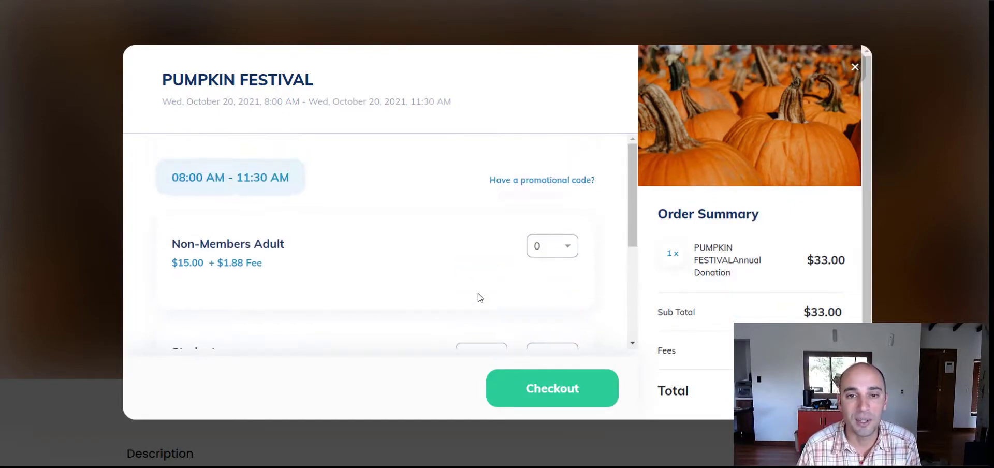
click(507, 179)
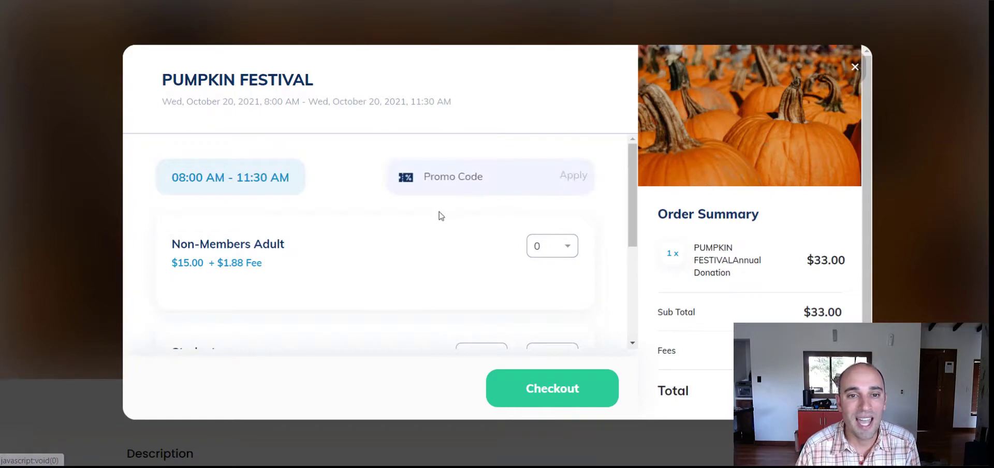
click(491, 176)
text(mber)
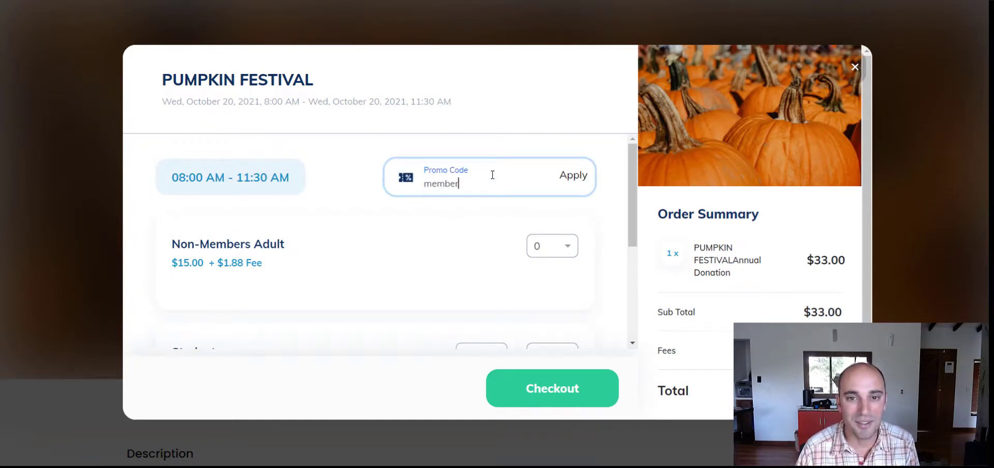
text(s)
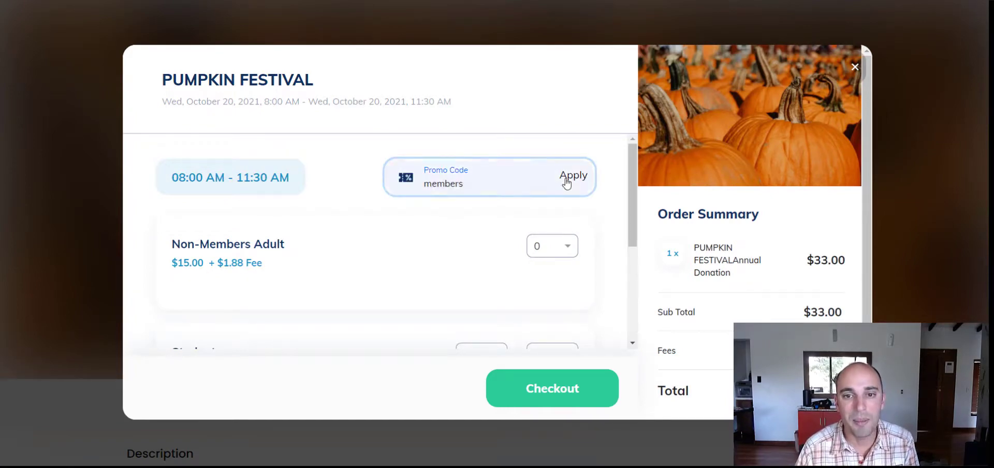
click(567, 179)
scroll(380, 275, down, 5)
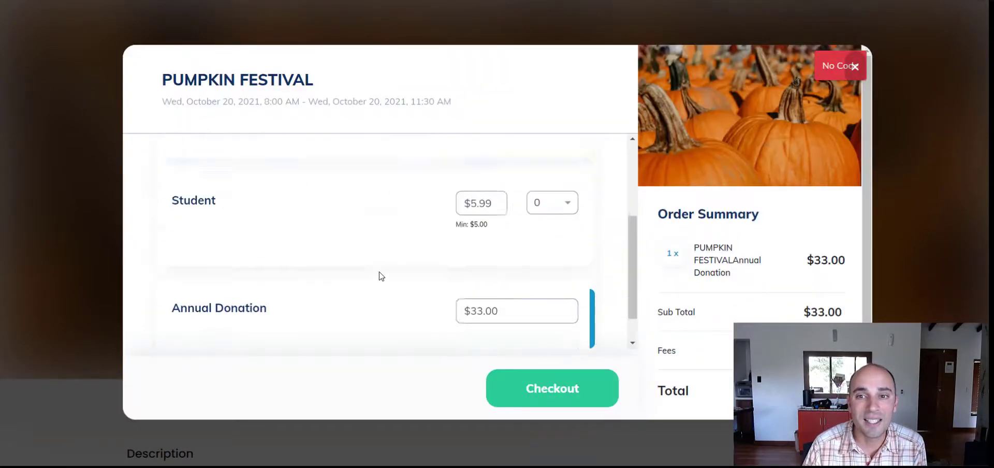
scroll(381, 276, up, 5)
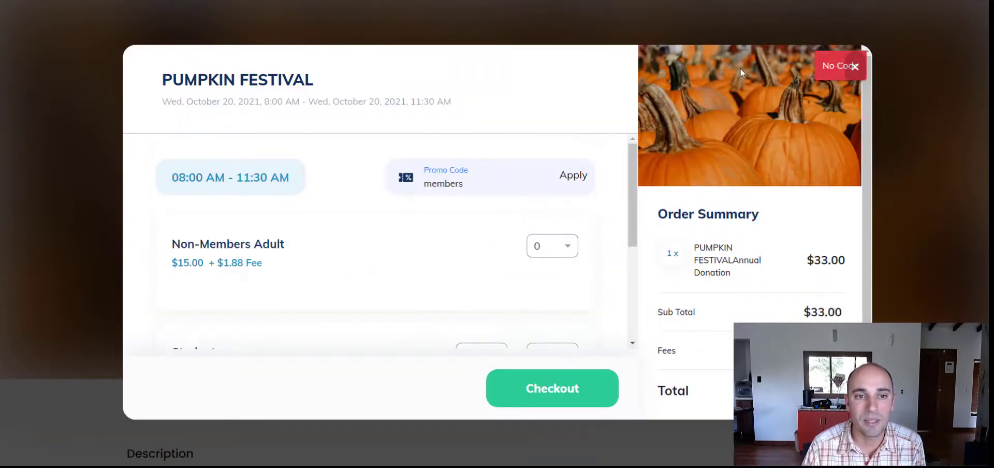
click(855, 66)
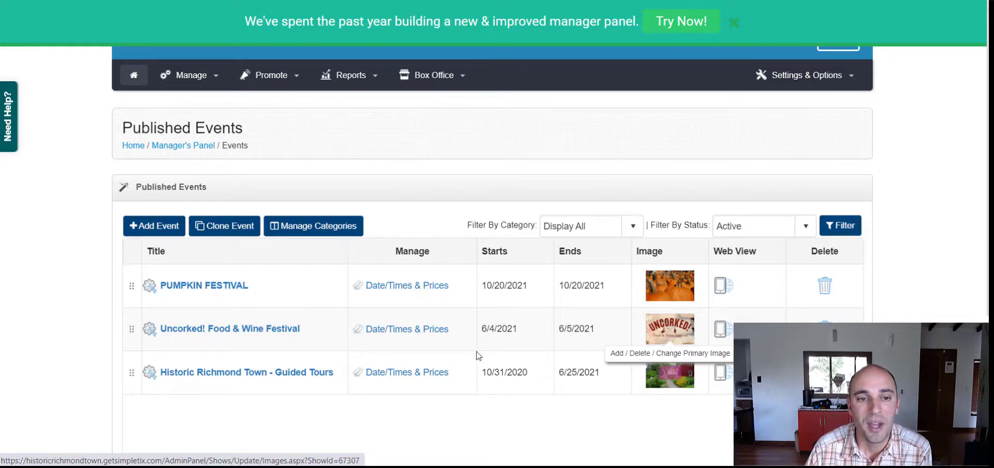
- Open the Pumpkin Festival event's DonorPerfect settings from Published Events
click(222, 288)
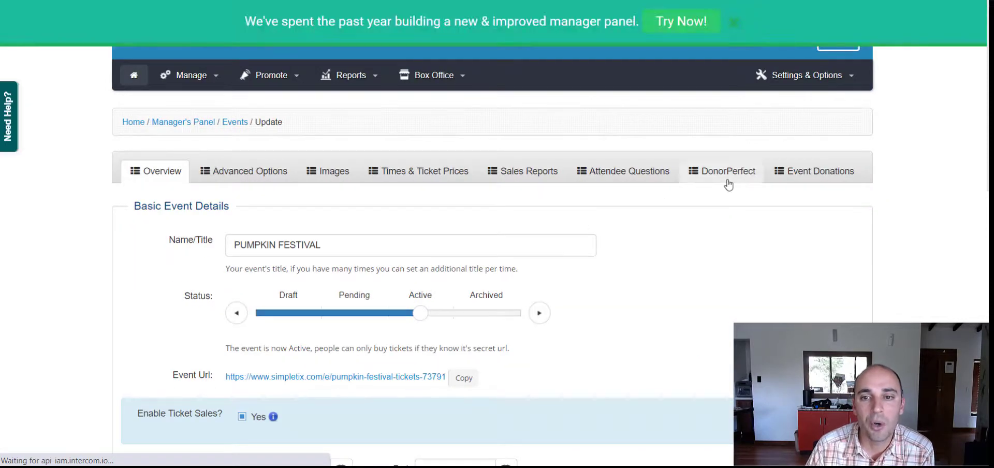
click(728, 174)
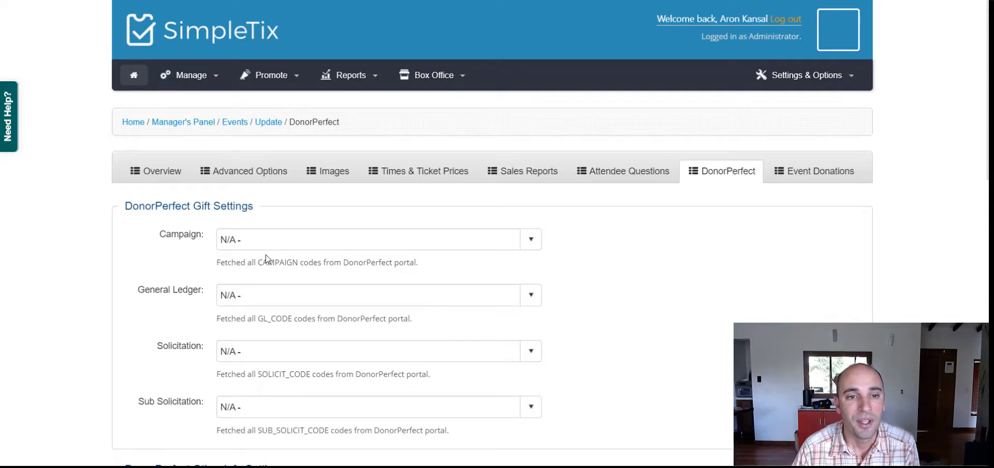
- Set gift codes: FY21 Grants campaign, Corporate Memberships ledger, Education solicitation, Annual Application sub solicitation
click(289, 243)
scroll(290, 322, down, 3)
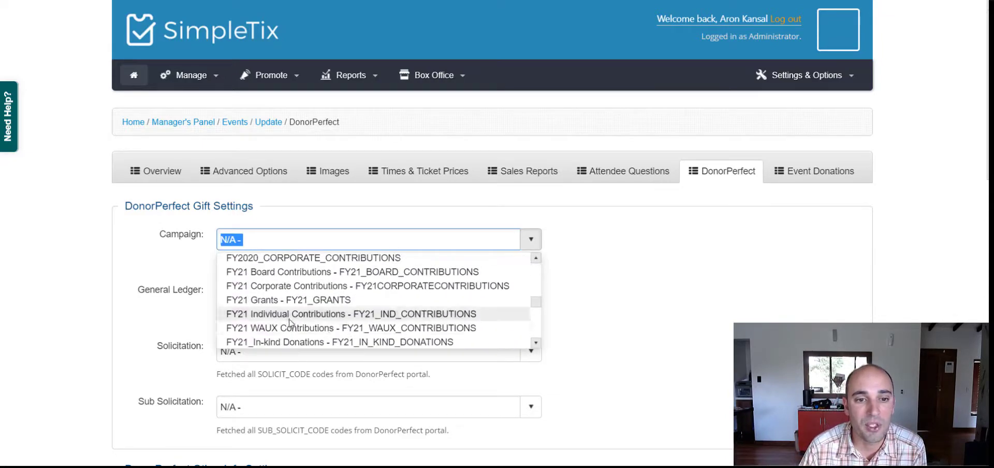
click(290, 300)
click(263, 299)
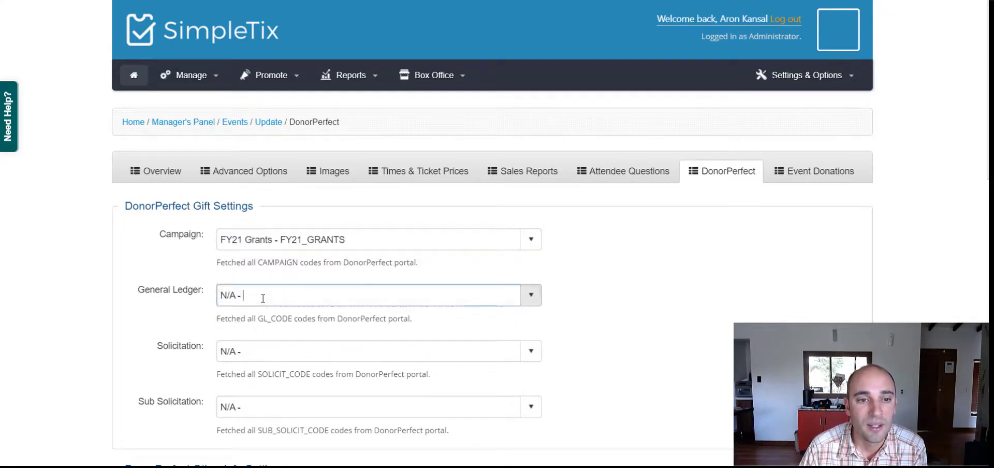
click(266, 358)
scroll(263, 352, down, 1)
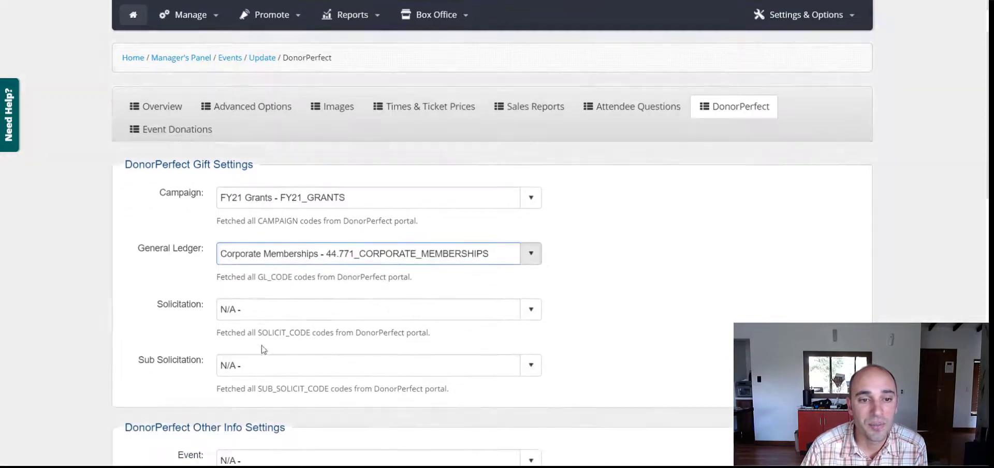
click(252, 309)
scroll(279, 371, down, 2)
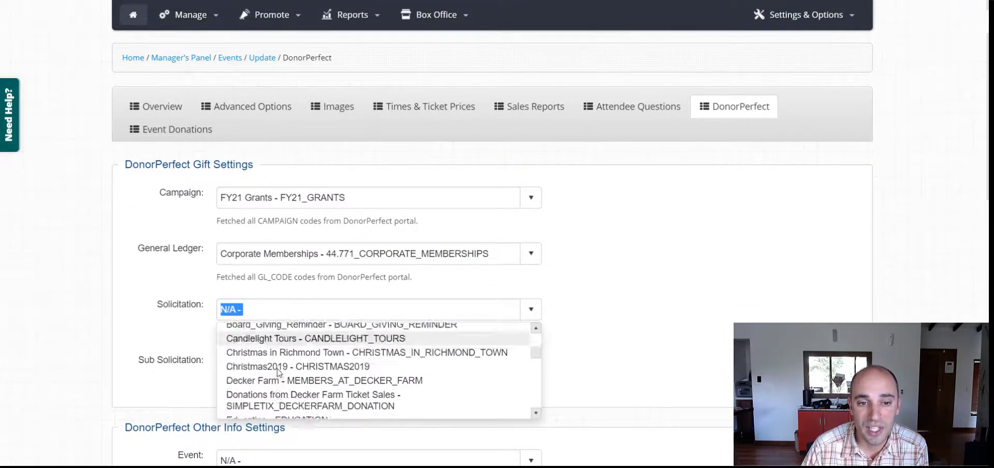
scroll(276, 385, down, 1)
click(272, 399)
click(266, 367)
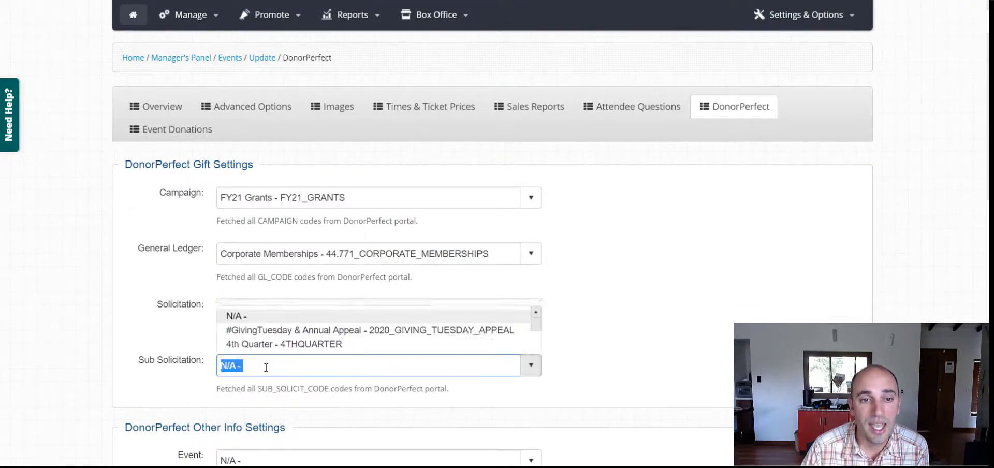
click(274, 337)
- Set event-donation codes to Corporate Contributions, Amazon Smile and 4th Quarter, then save
scroll(276, 339, down, 5)
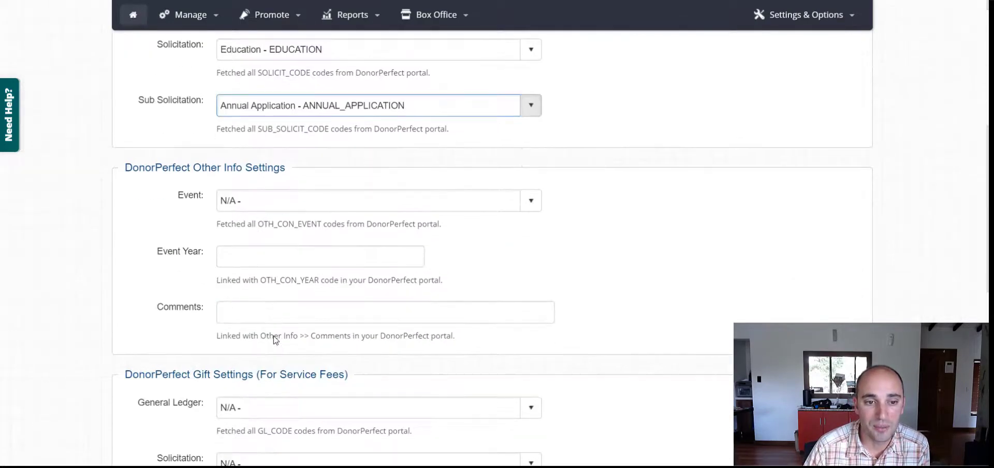
scroll(274, 337, down, 4)
scroll(274, 336, down, 1)
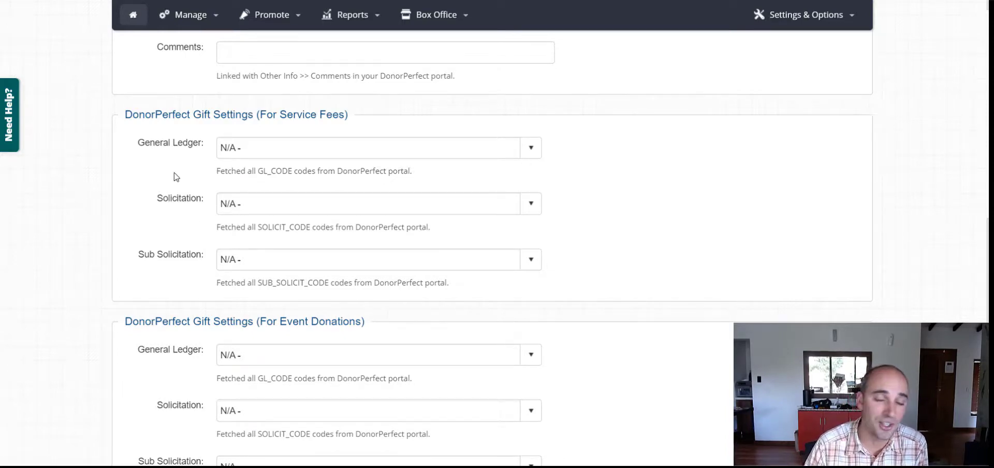
scroll(174, 177, down, 3)
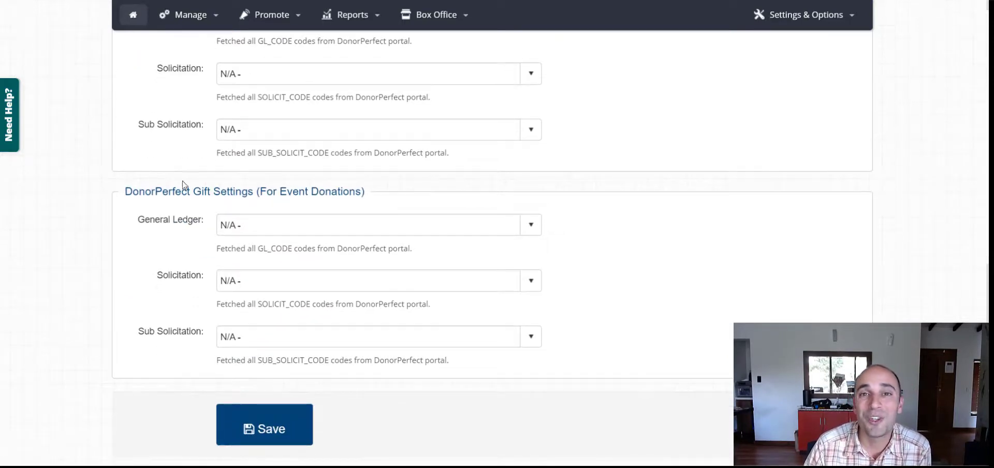
click(251, 223)
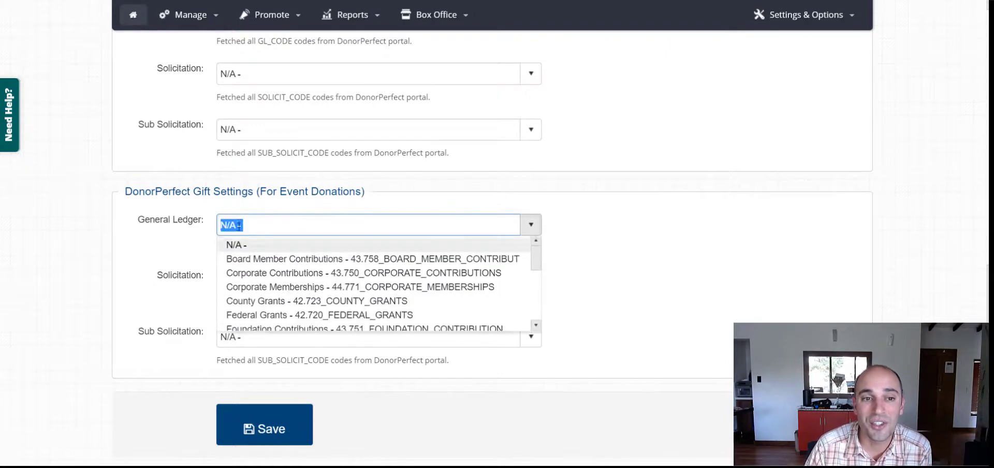
click(258, 282)
click(256, 348)
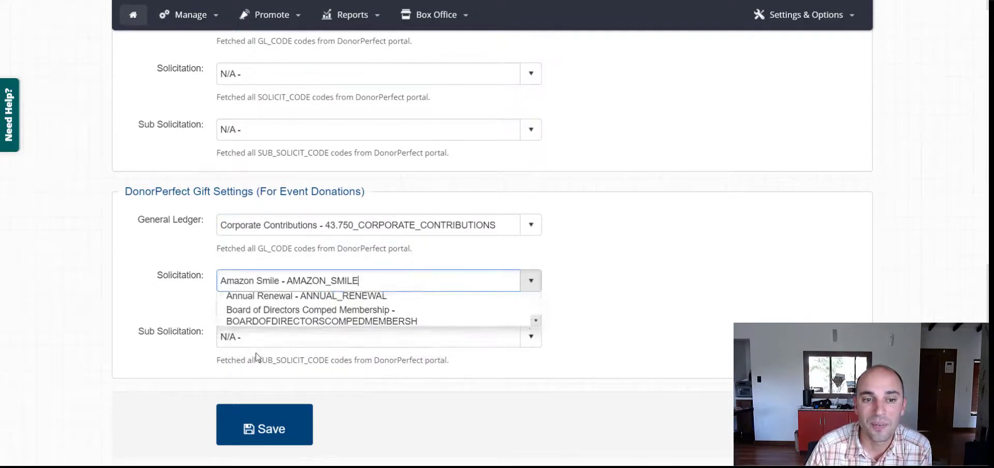
click(252, 367)
click(279, 431)
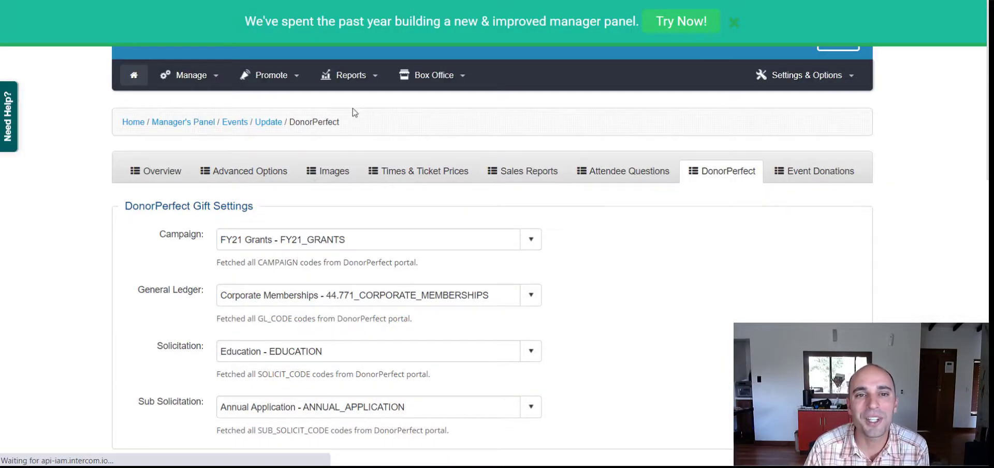
- Open the DonorPerfect Reconciliation report and review the unmatched ticket orders
click(352, 77)
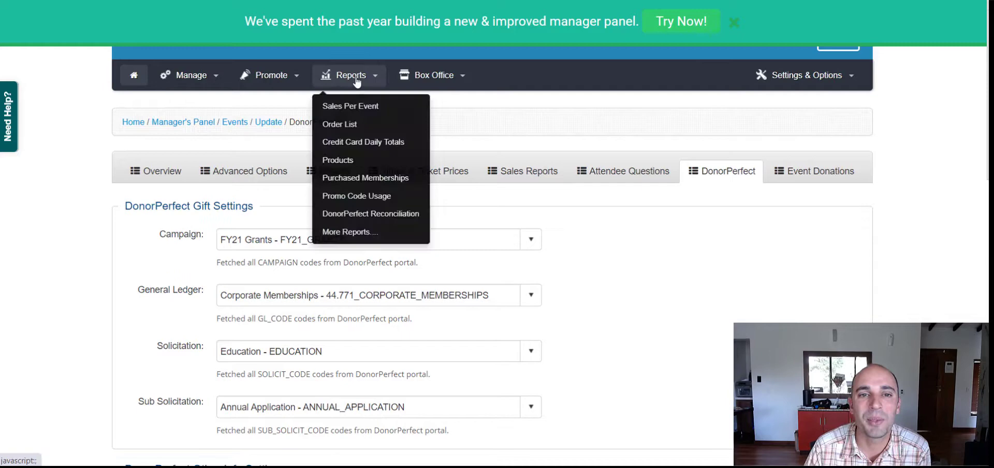
click(364, 213)
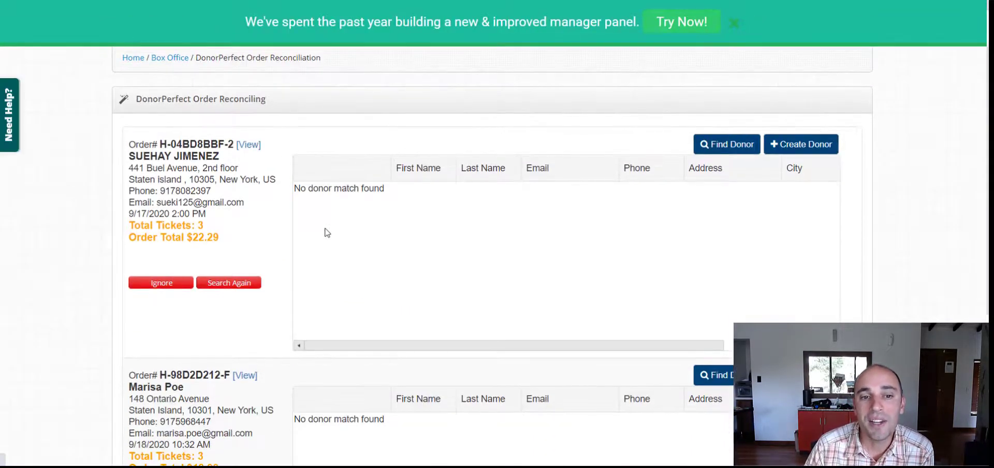
scroll(337, 231, down, 1)
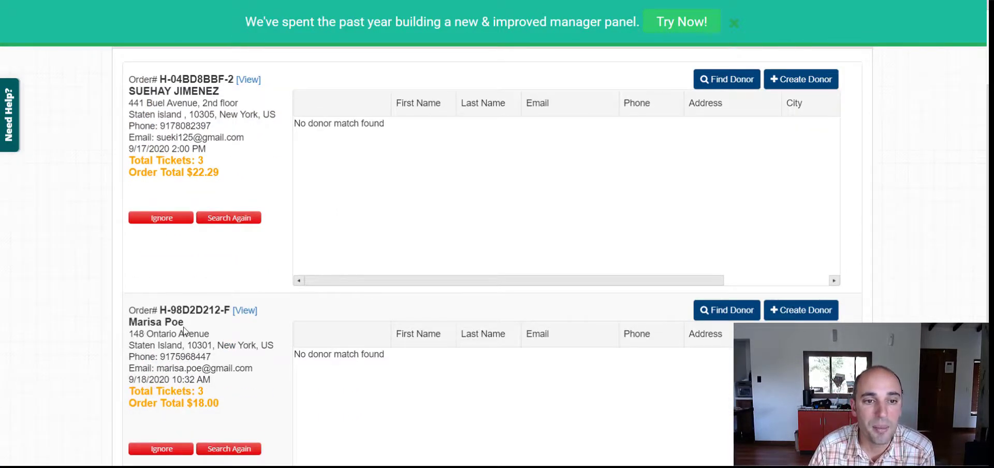
scroll(196, 330, down, 1)
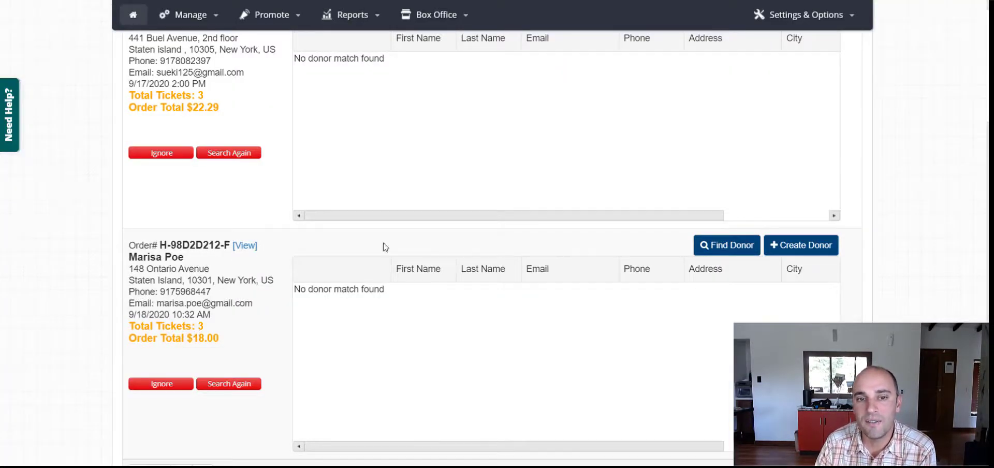
- Find no existing donor for the second order, then create and merge-save it as a new donor
click(740, 252)
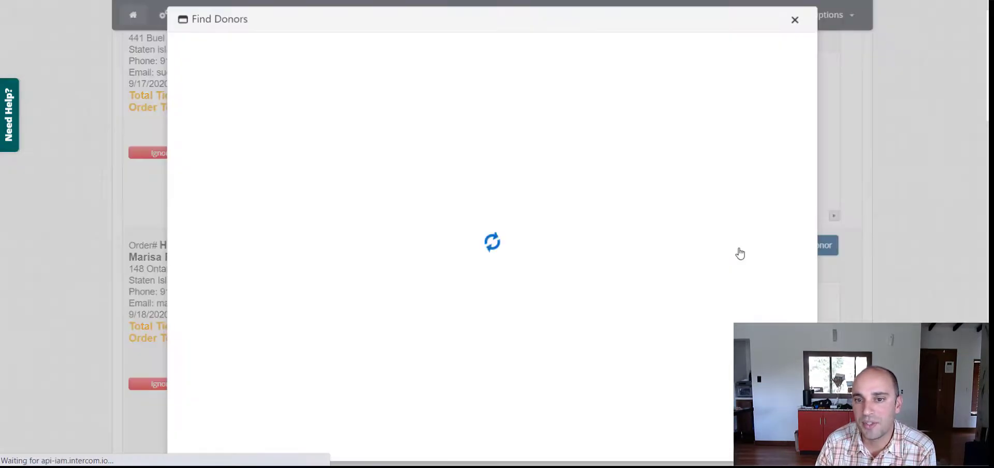
click(794, 20)
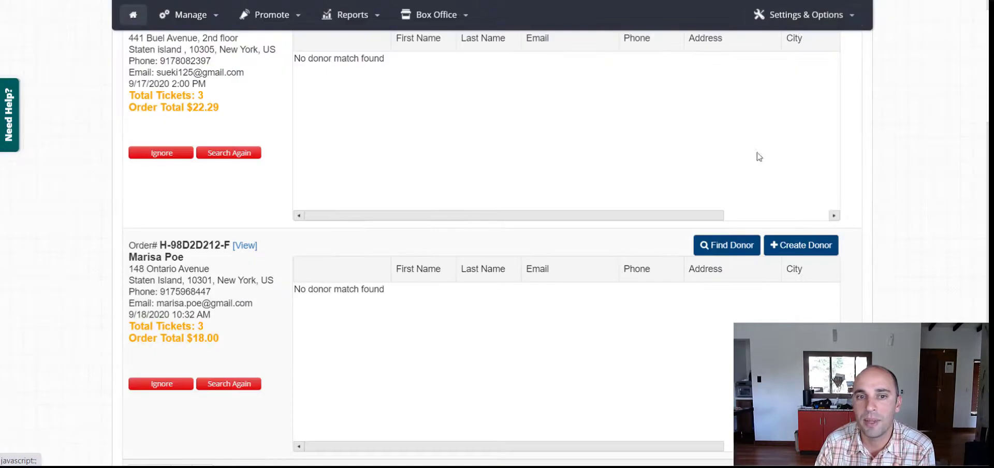
click(790, 250)
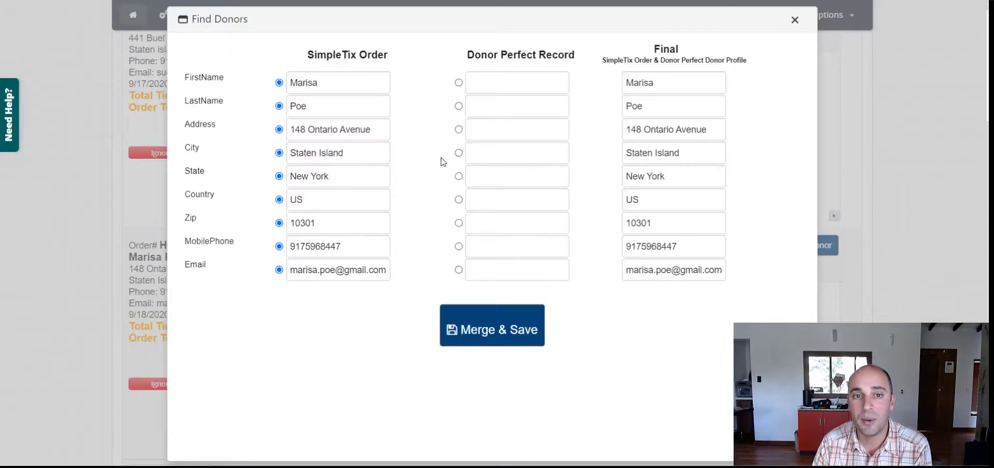
click(501, 331)
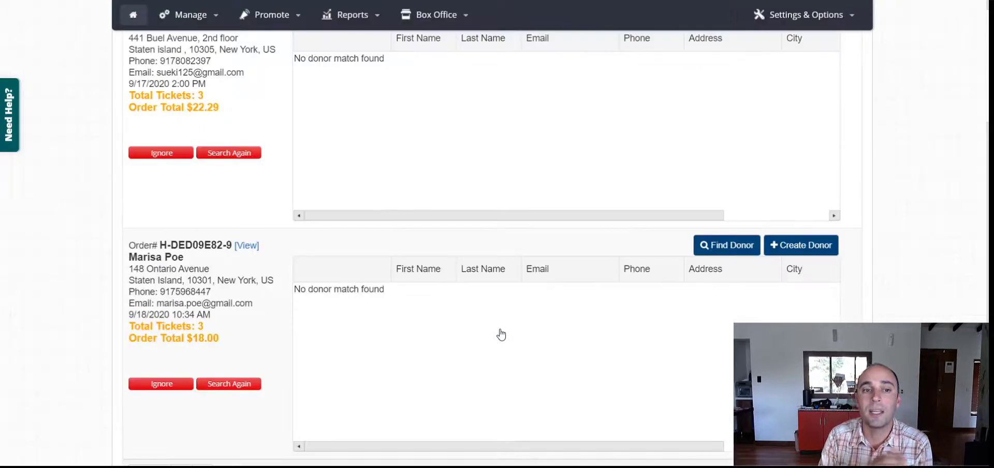